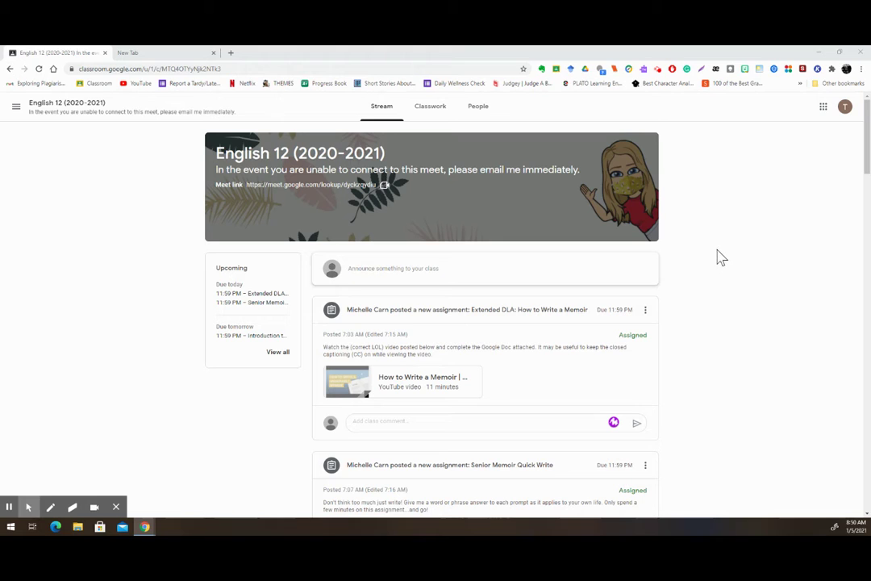
Step: Scroll the Classroom stream down to the 'ePortfolio: Adding This is My Life' assignment
scroll(720, 257, "down", 5)
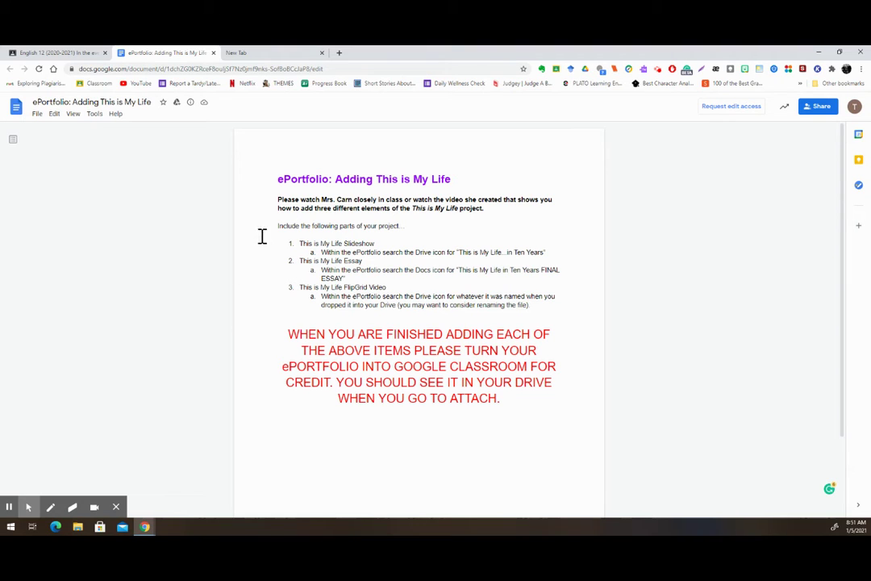
Step: Launch Google Sites in a new Chrome tab from the Google apps grid
left_click(284, 53)
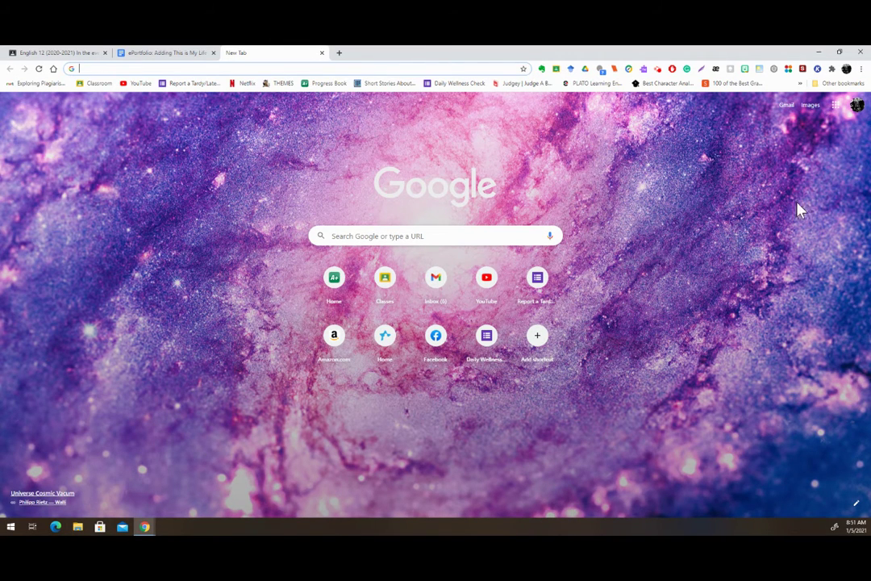
left_click(837, 109)
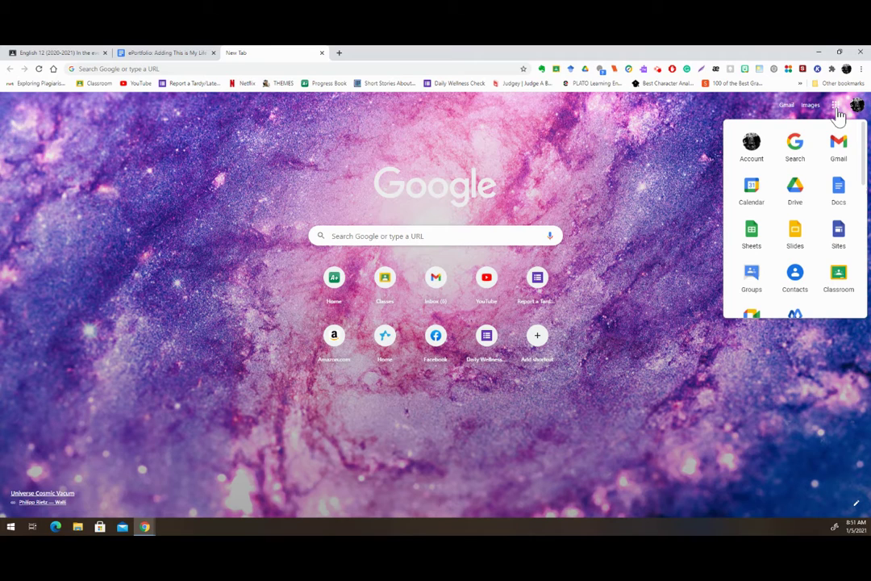
left_click(839, 234)
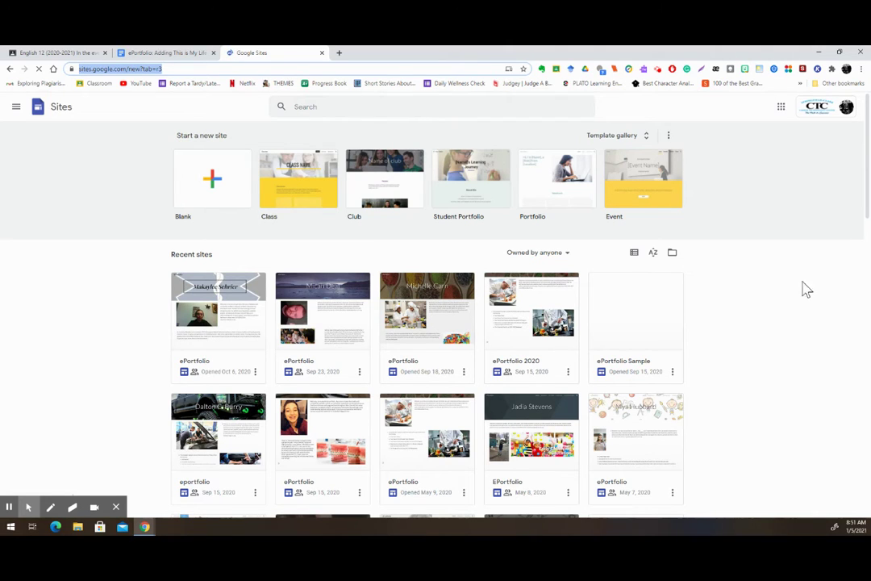
Step: Open the ePortfolio site from Recent sites in the Sites editor
left_click(430, 316)
left_click(430, 316)
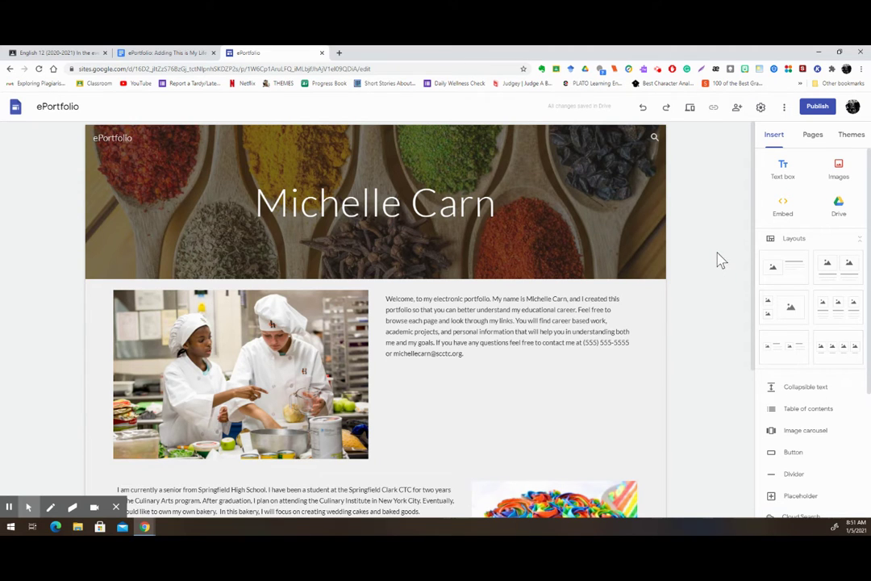
scroll(720, 270, "down", 3)
scroll(720, 270, "up", 3)
Step: Add a new page named 'This is My Life' from the Pages panel
left_click(815, 138)
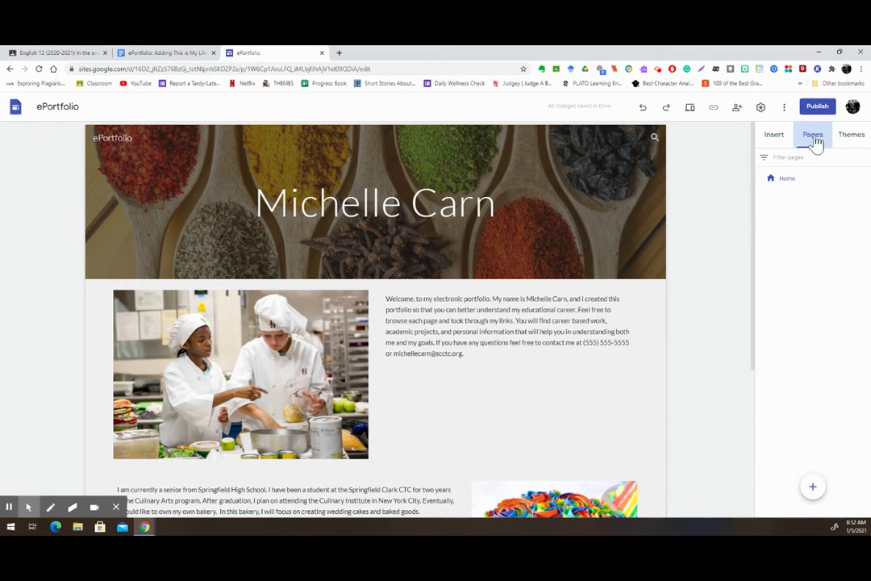
left_click(812, 489)
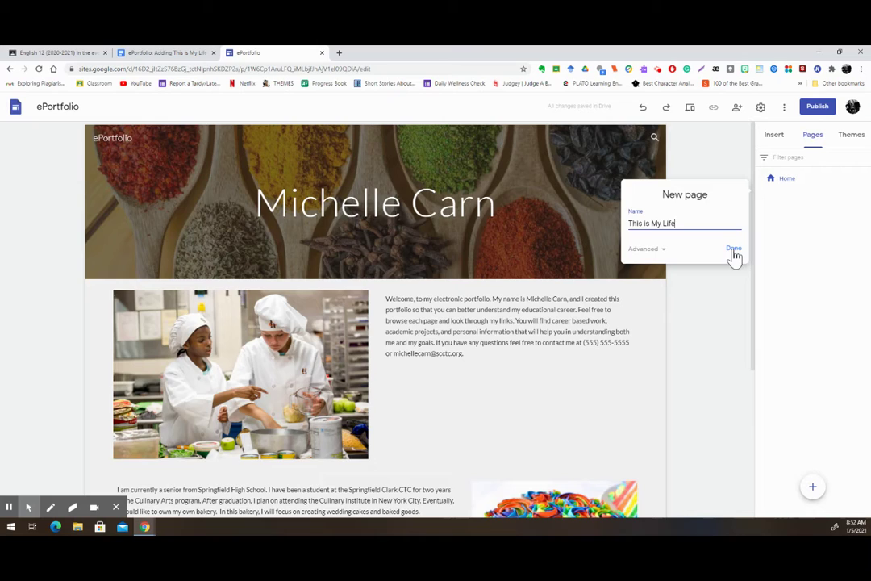
left_click(733, 250)
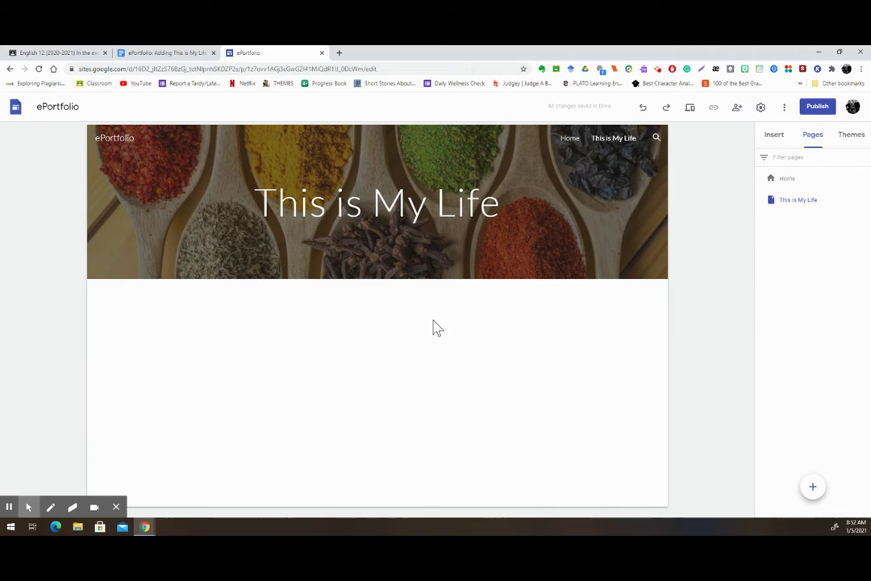
Step: Give the page header the kaleidoscope gallery image, then return to the instructions document
mouse_move(137, 235)
left_click(146, 269)
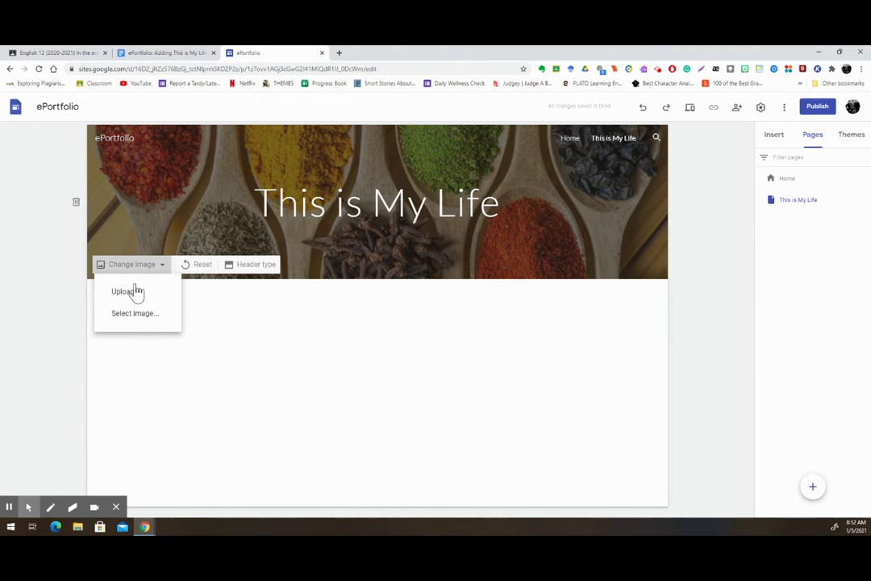
left_click(134, 319)
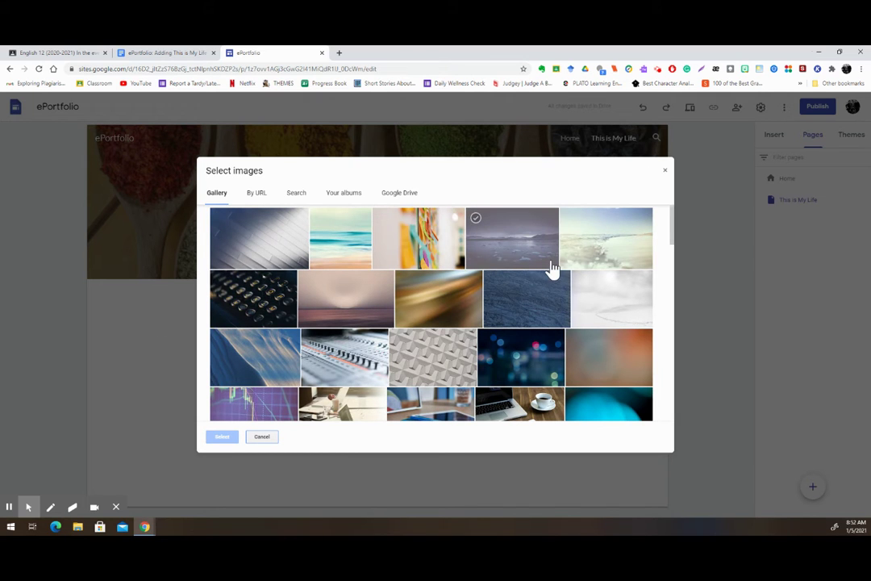
scroll(555, 266, "down", 2)
scroll(574, 241, "down", 5)
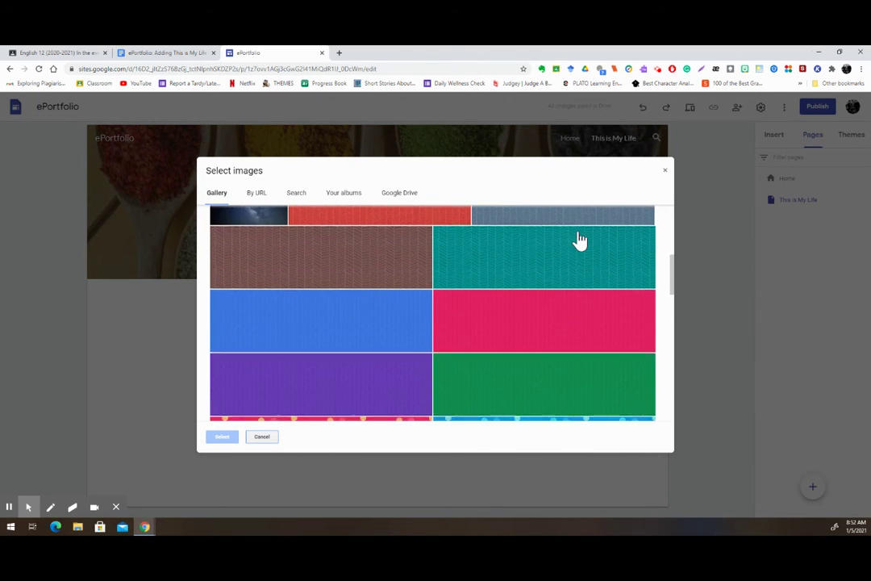
scroll(577, 241, "down", 6)
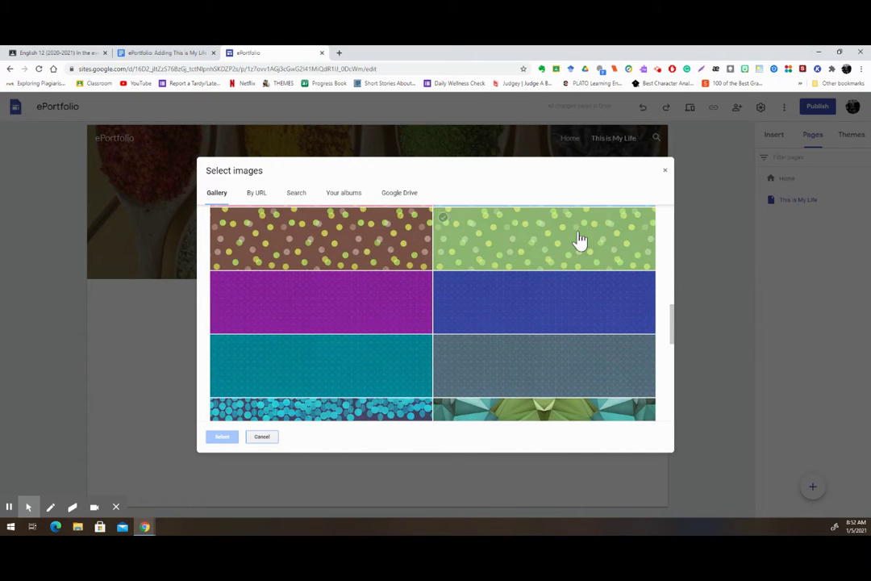
scroll(569, 244, "down", 6)
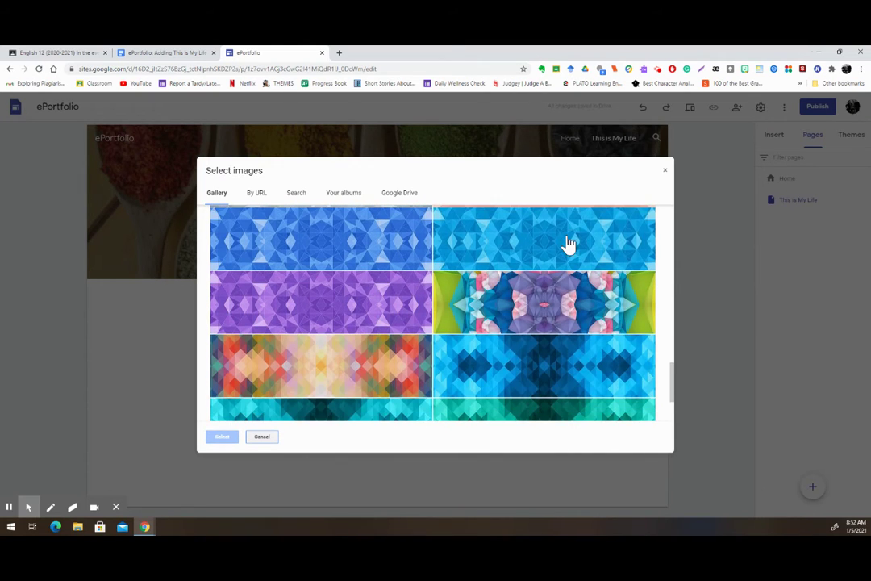
left_click(473, 306)
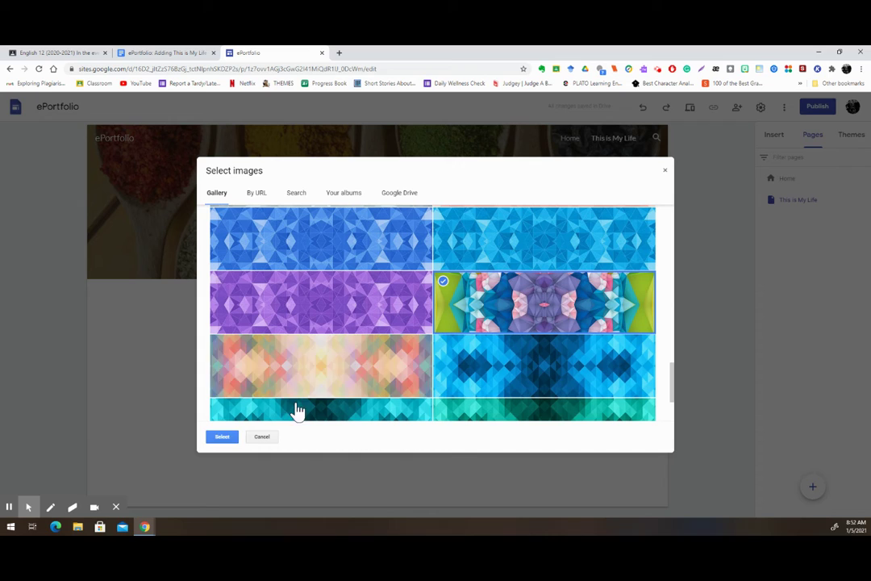
left_click(222, 438)
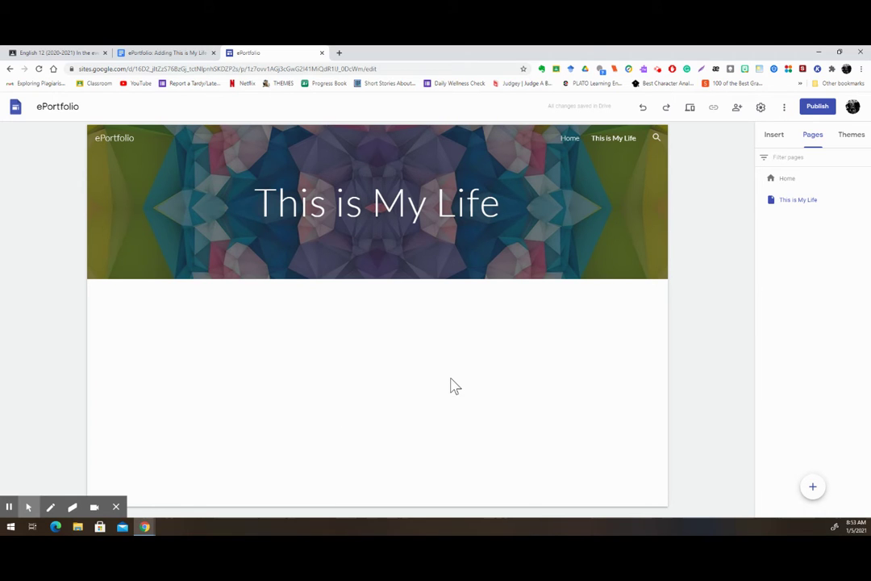
left_click(150, 53)
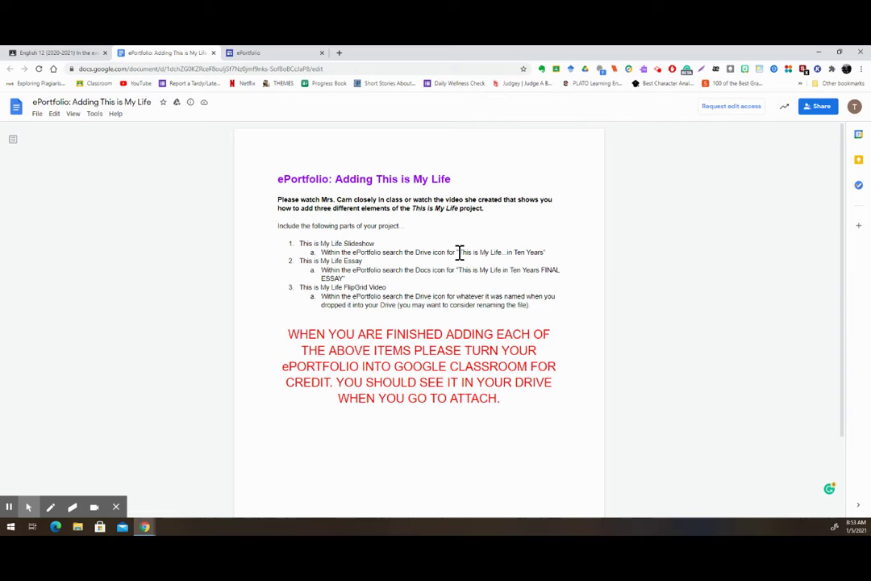
Step: Copy the slideshow name 'This is My Life...in Ten Years' from item 1a and return to the site
left_click_drag(459, 253, 544, 255)
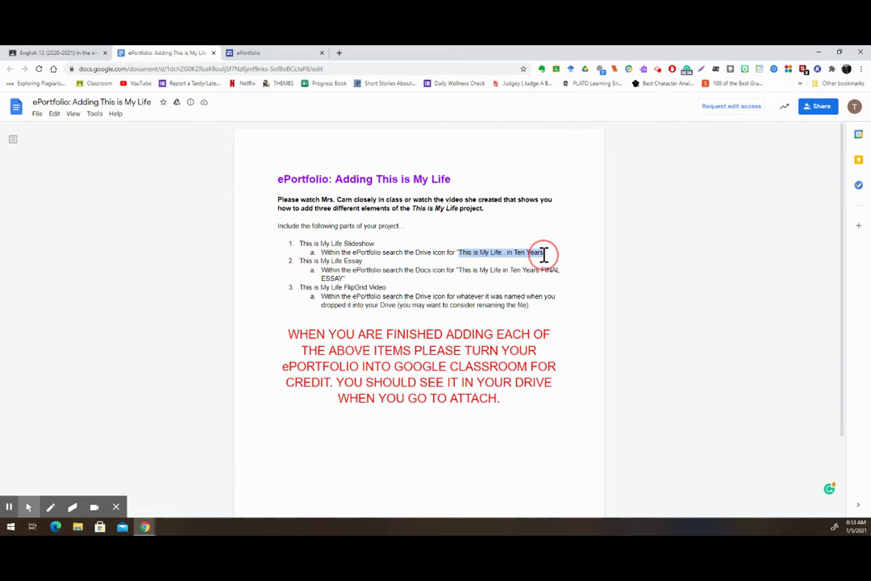
right_click(502, 251)
left_click(521, 259)
left_click(253, 53)
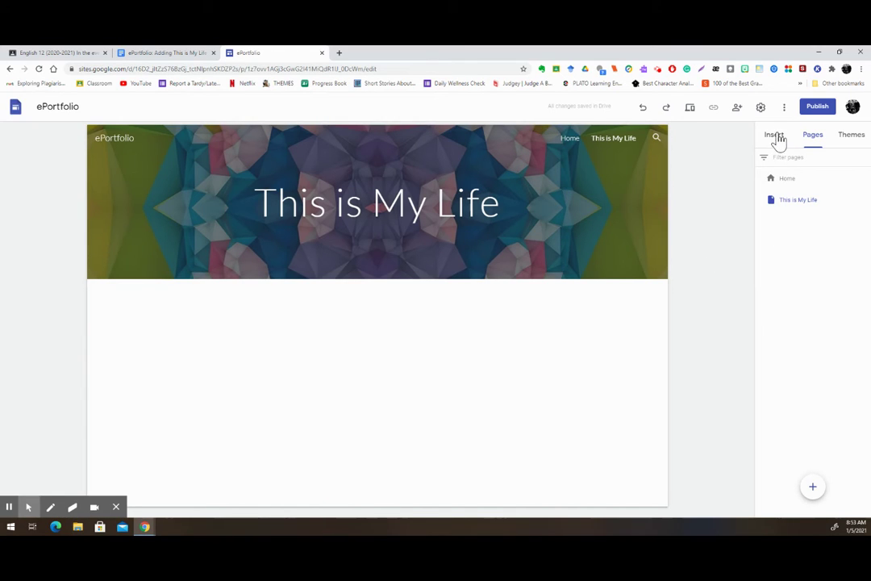
Step: Embed the 'This is My Life...in Ten Years' slideshow from Drive and centre it under the header
left_click(777, 136)
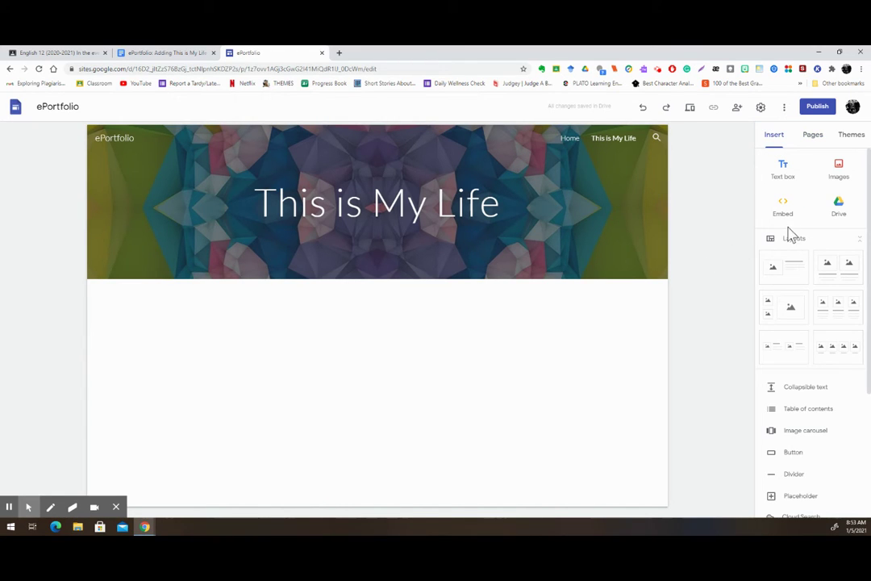
left_click(842, 209)
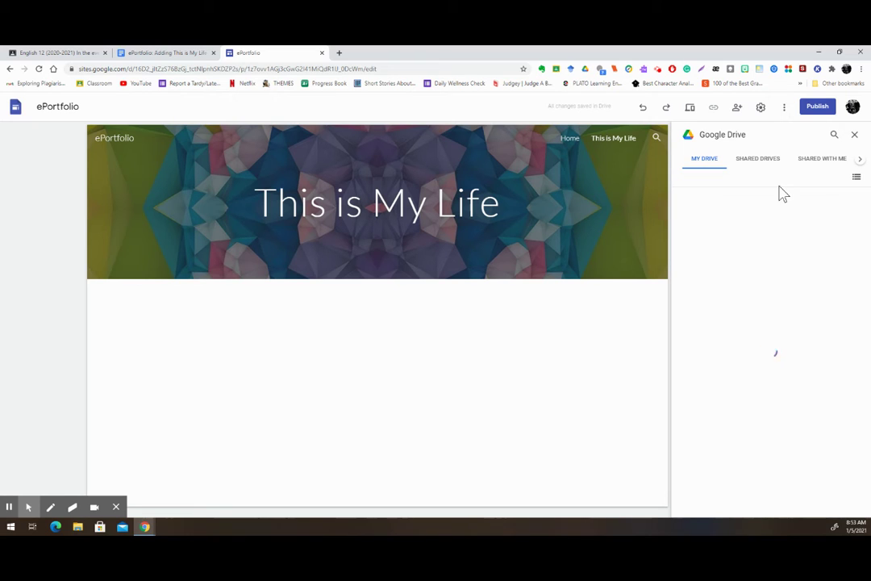
left_click(834, 136)
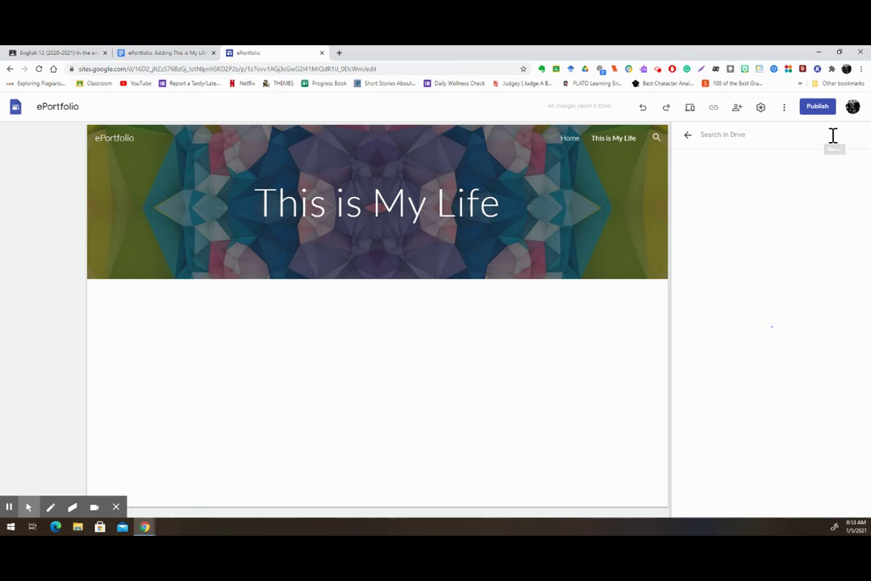
left_click(718, 135)
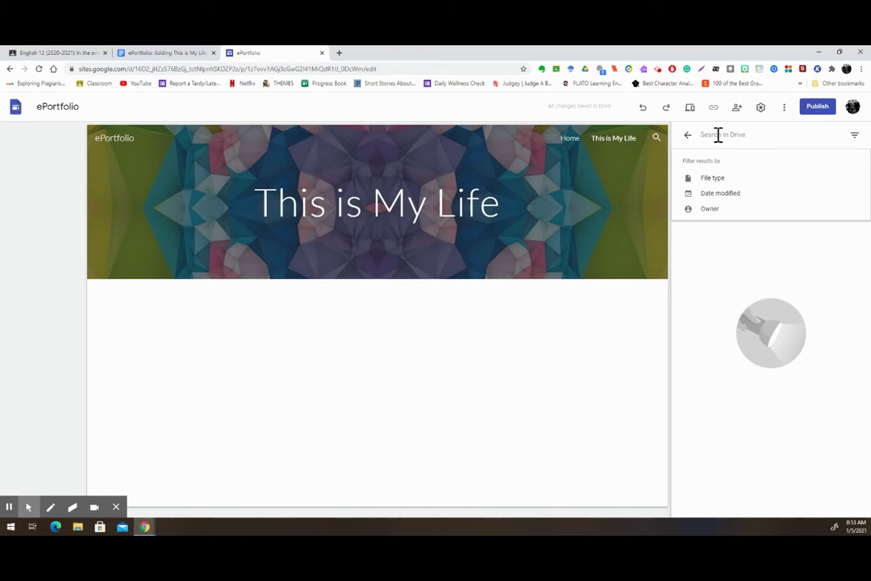
key("ctrl+v")
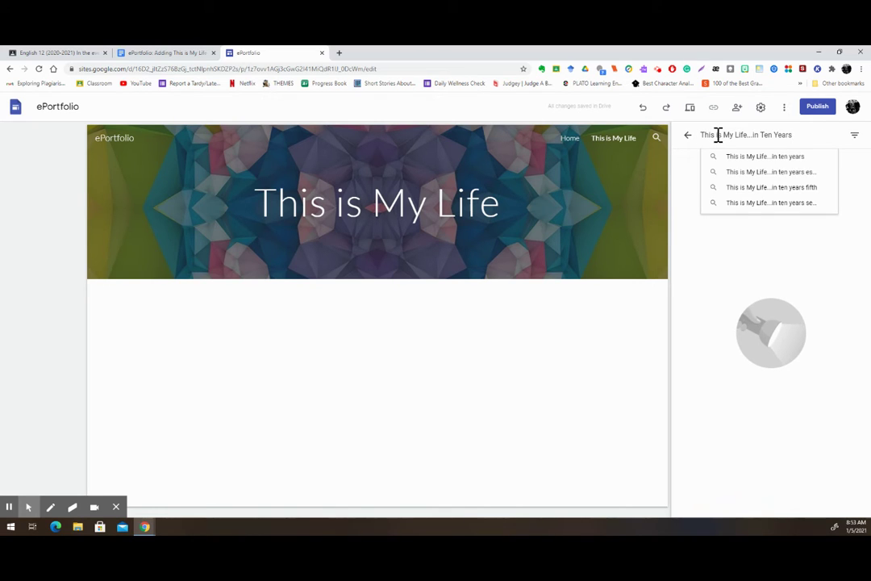
key("Return")
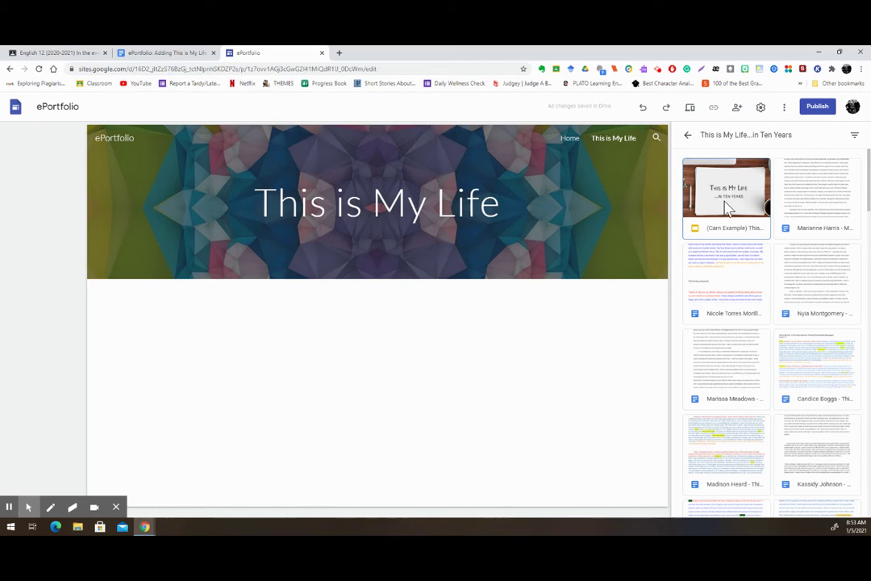
left_click(726, 208)
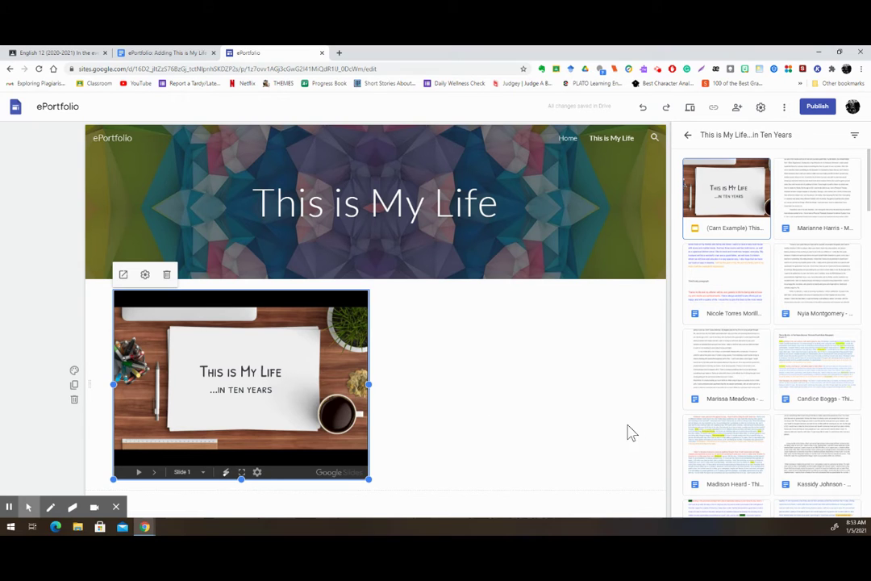
left_click_drag(276, 403, 408, 376)
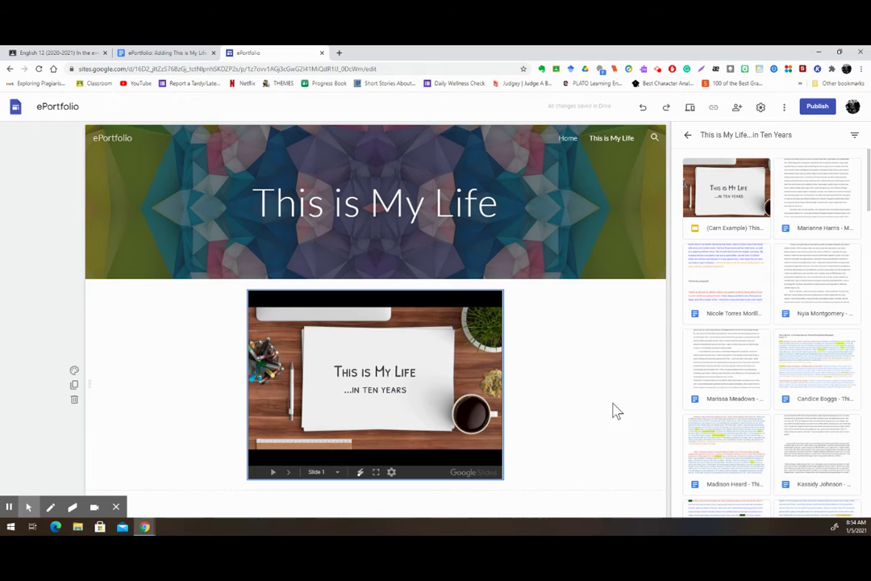
Step: Select the essay title 'This is My Life in Ten Years FINAL ESSAY' in the instructions
left_click(168, 55)
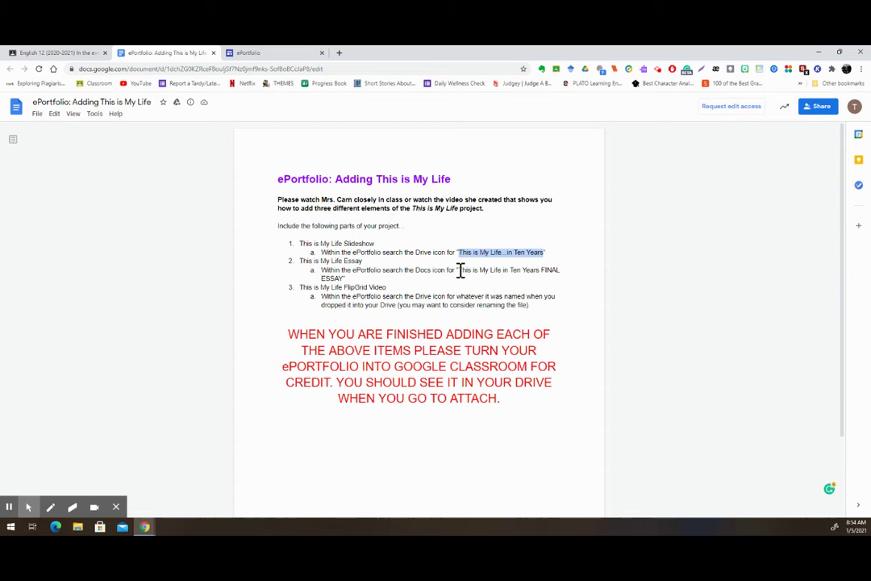
left_click_drag(459, 270, 346, 280)
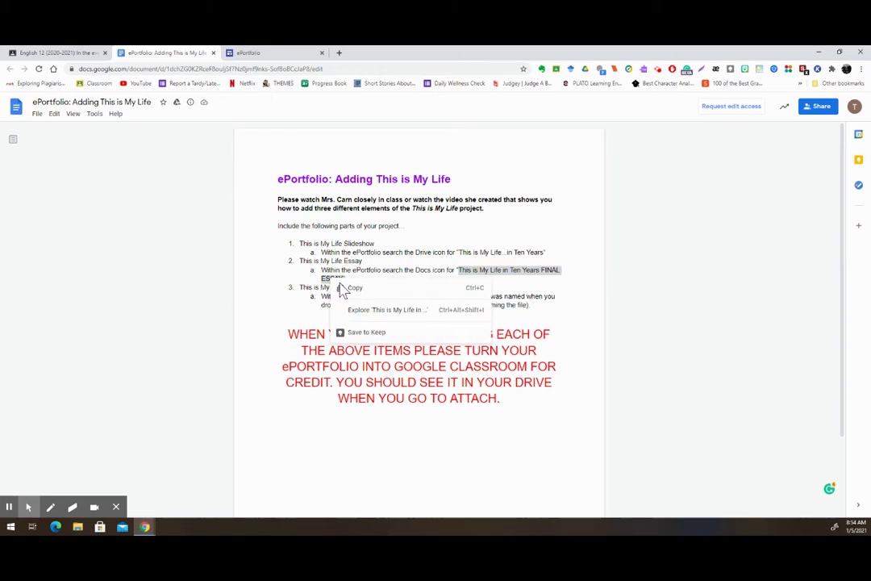
Step: Back in the site, close the Drive search panel and open the Google Docs file picker
left_click(306, 53)
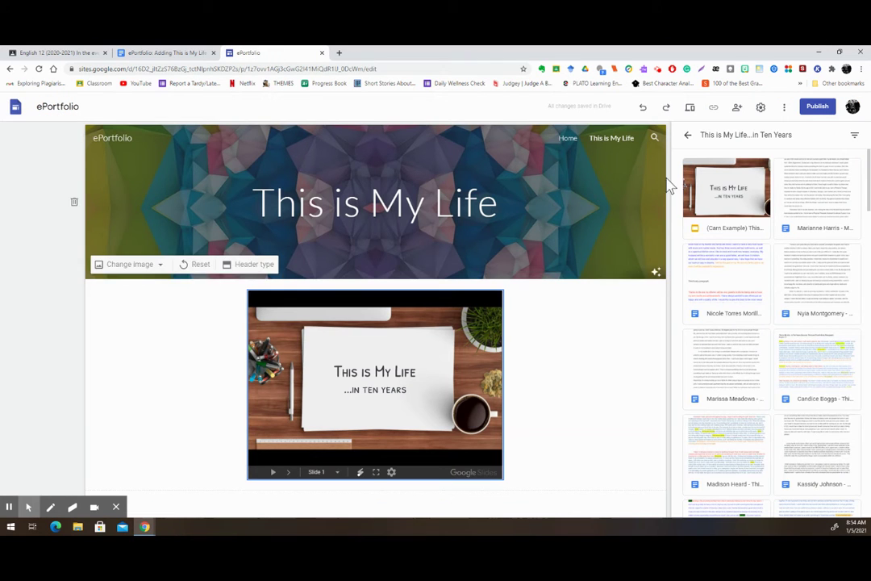
left_click(689, 137)
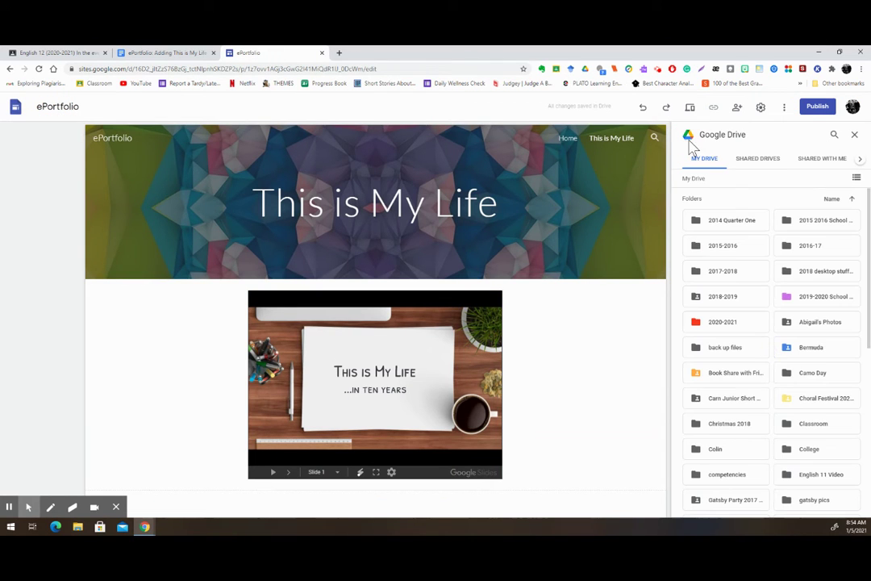
left_click(855, 135)
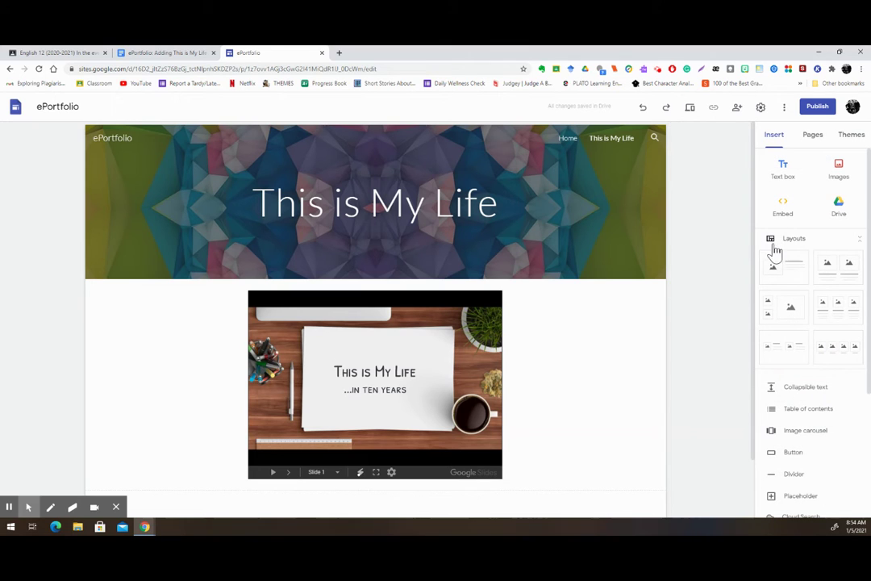
scroll(815, 230, "down", 5)
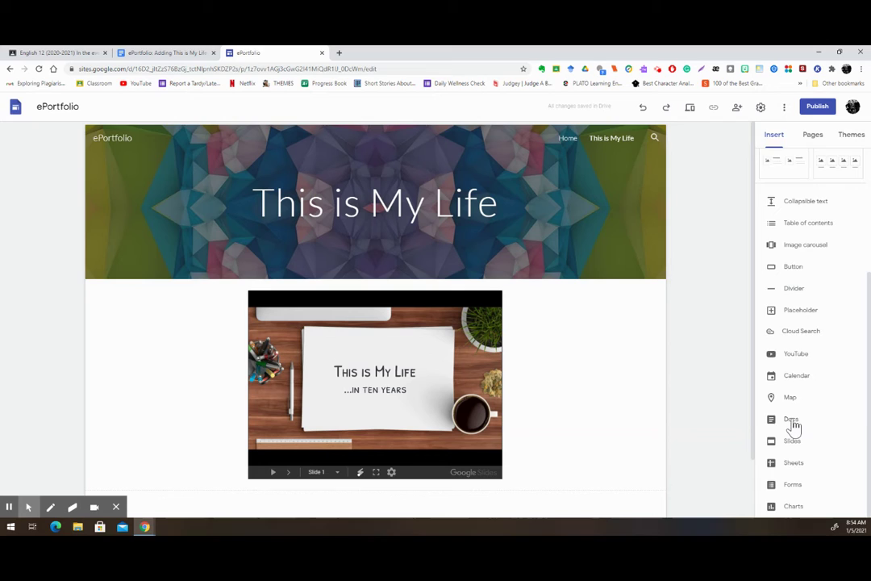
left_click(791, 421)
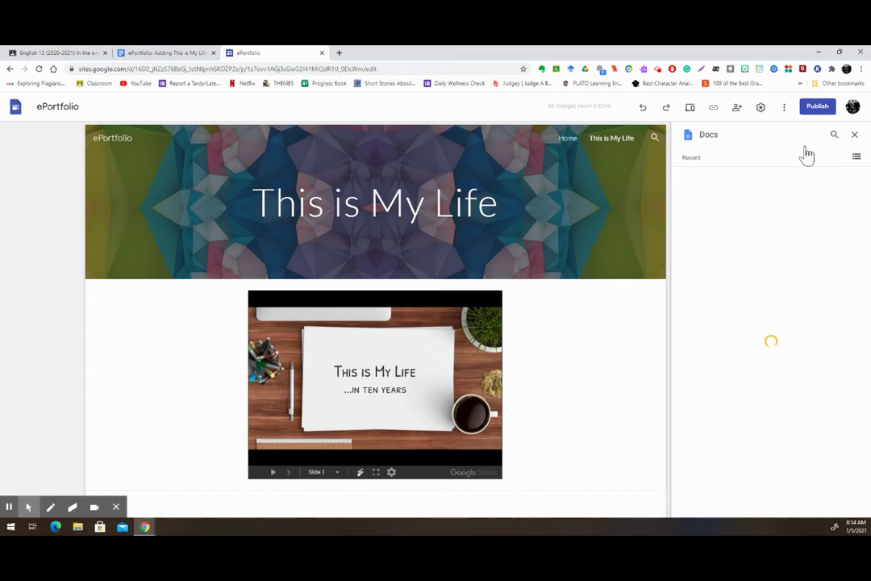
Step: Search the Docs picker for 'This is My Life in Ten Years FINAL ESSAY'
left_click(834, 134)
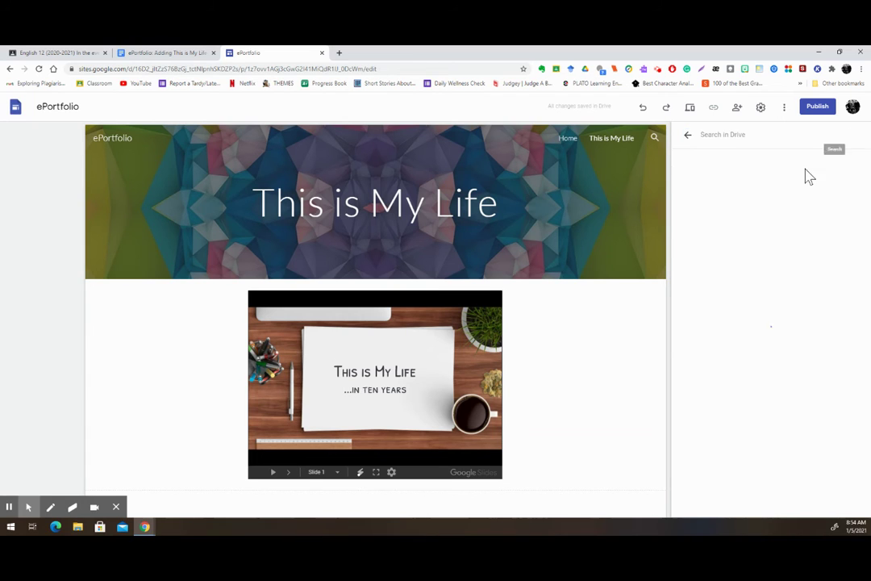
left_click(735, 136)
key("ctrl+v")
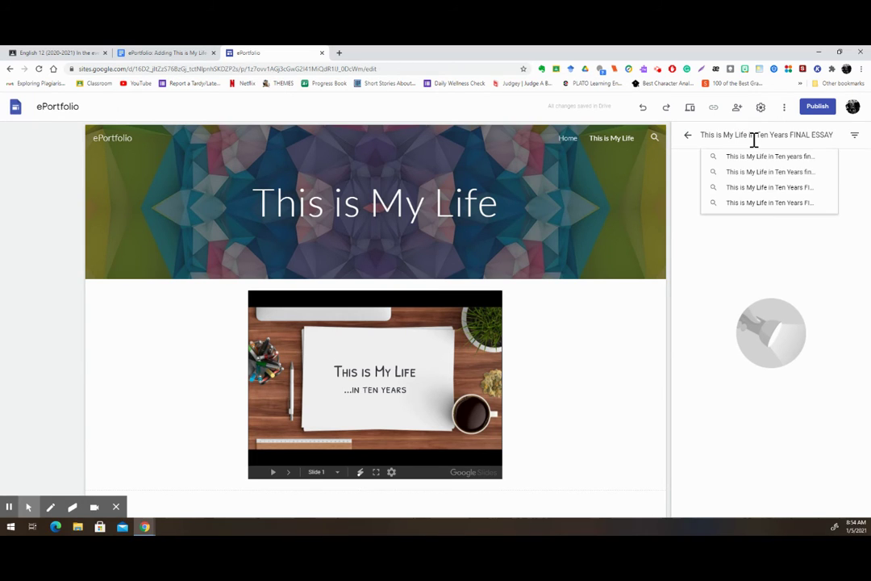
key("Return")
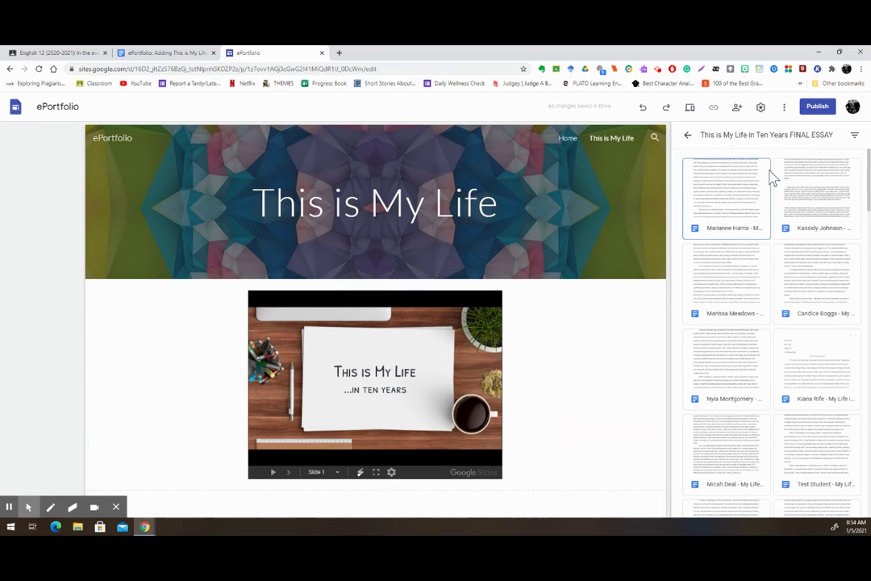
Step: Embed the first essay result below the slideshow and stretch its box taller twice
left_click(734, 197)
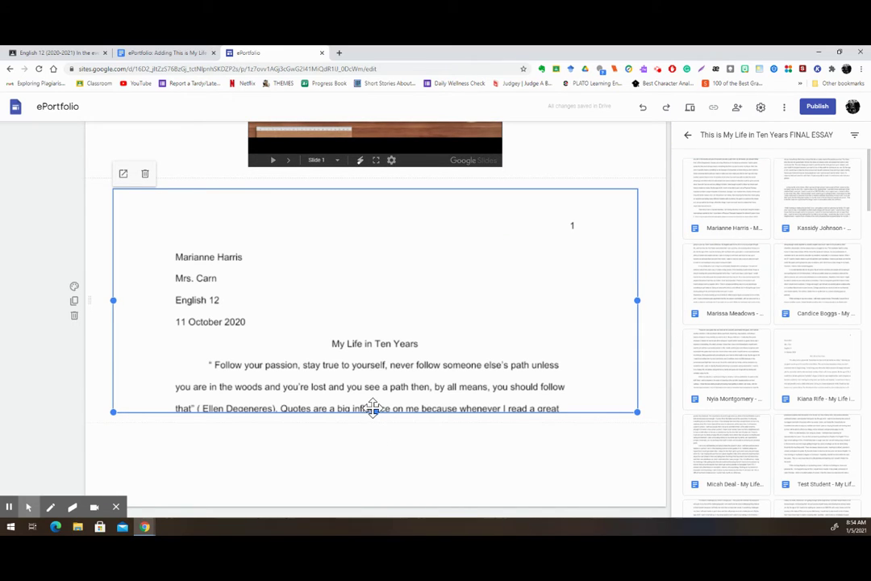
left_click_drag(373, 414, 377, 484)
scroll(404, 380, "down", 1)
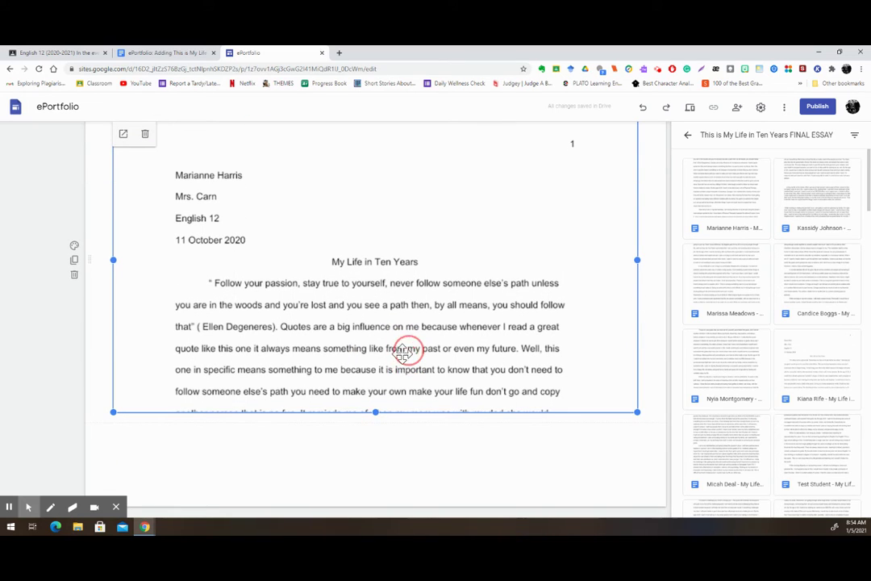
left_click_drag(374, 412, 376, 488)
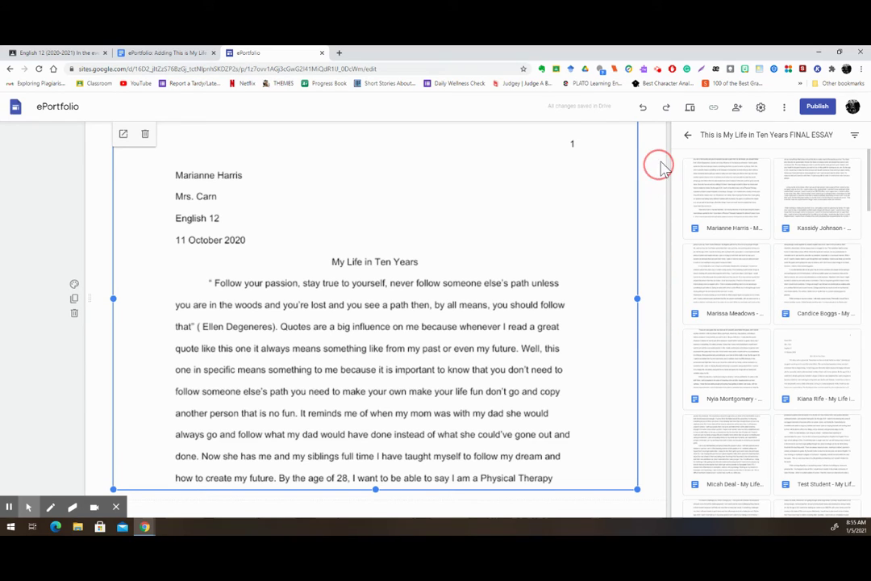
Step: Leave the essay search results and close the Docs file picker
left_click(688, 138)
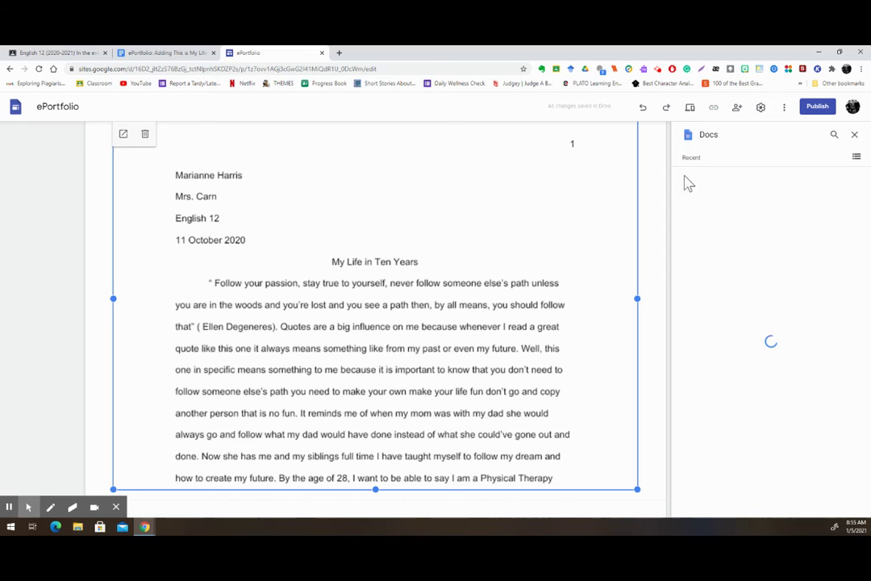
left_click(854, 135)
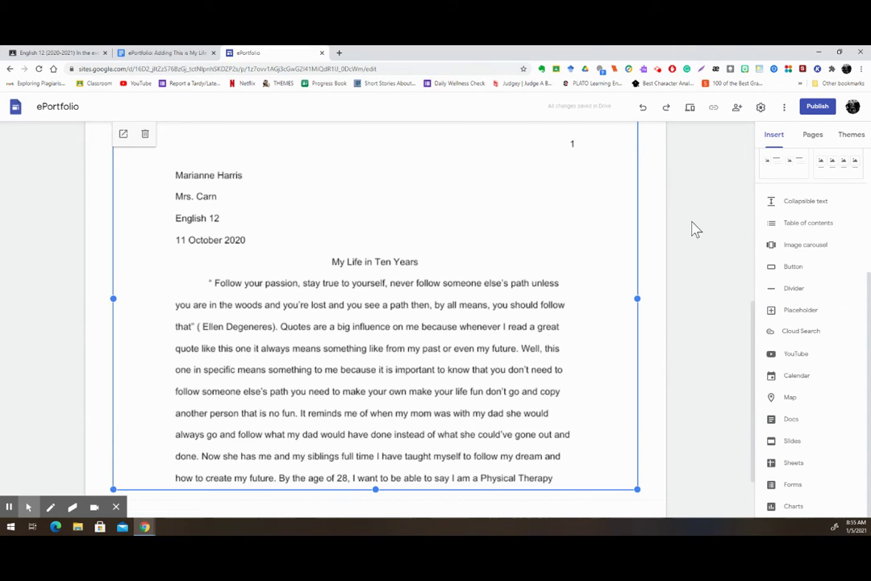
scroll(685, 230, "up", 7)
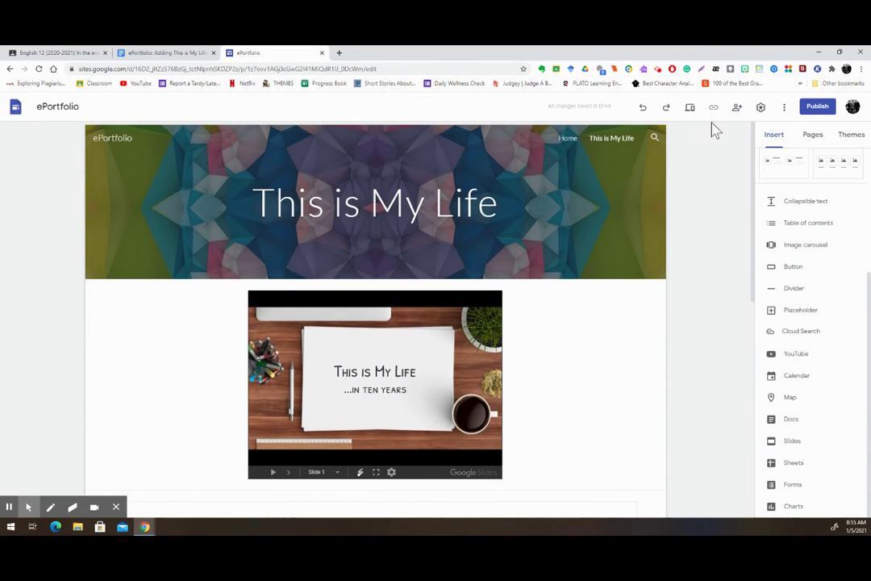
Step: Preview the page, advancing the slideshow four slides and scrolling through the embedded essay
left_click(691, 111)
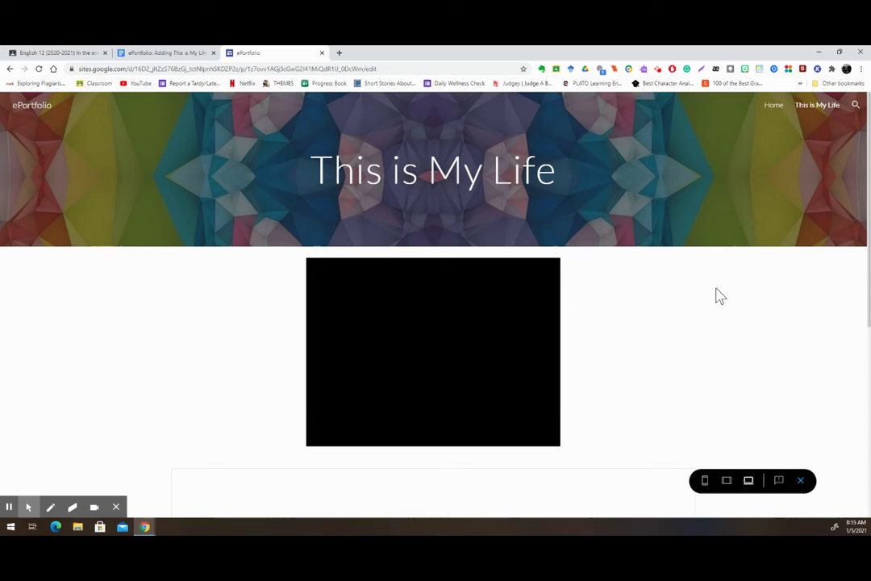
scroll(702, 298, "down", 3)
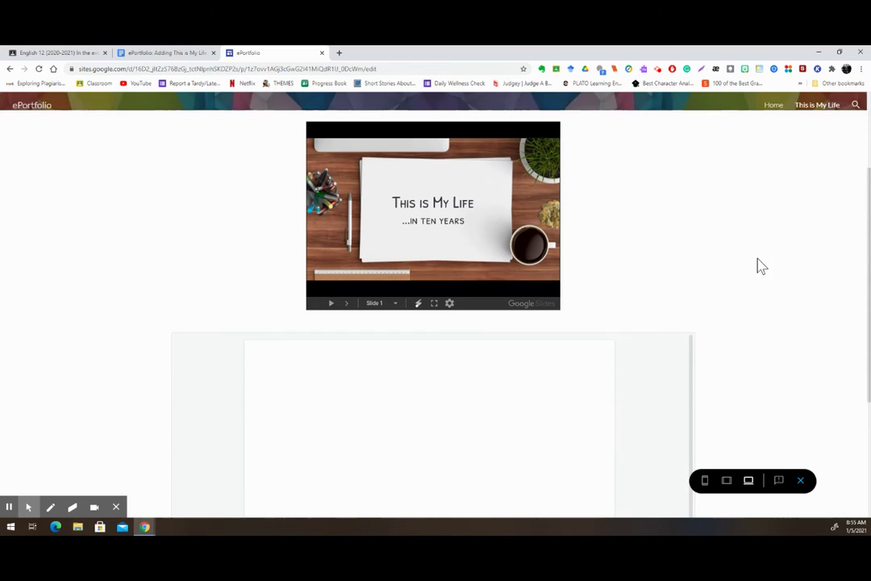
left_click(347, 304)
left_click(347, 304)
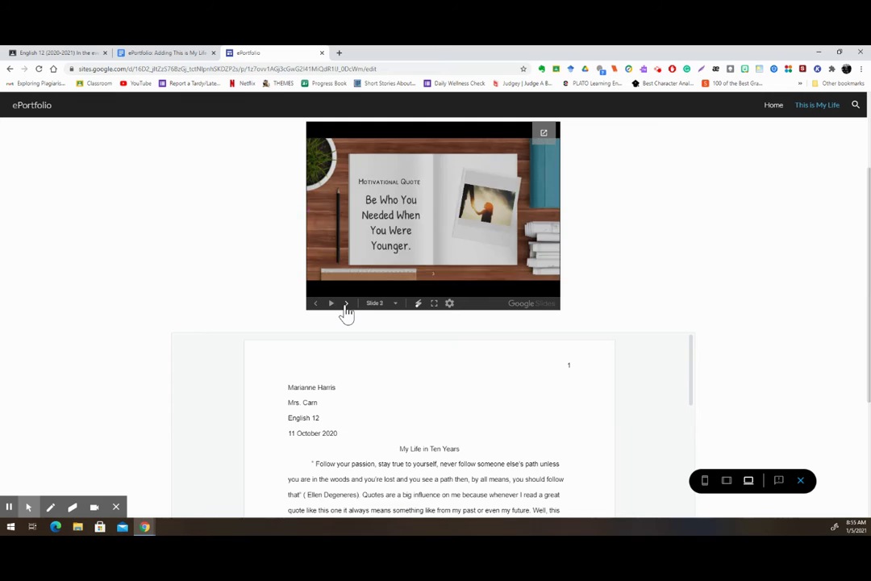
left_click(347, 305)
left_click(347, 304)
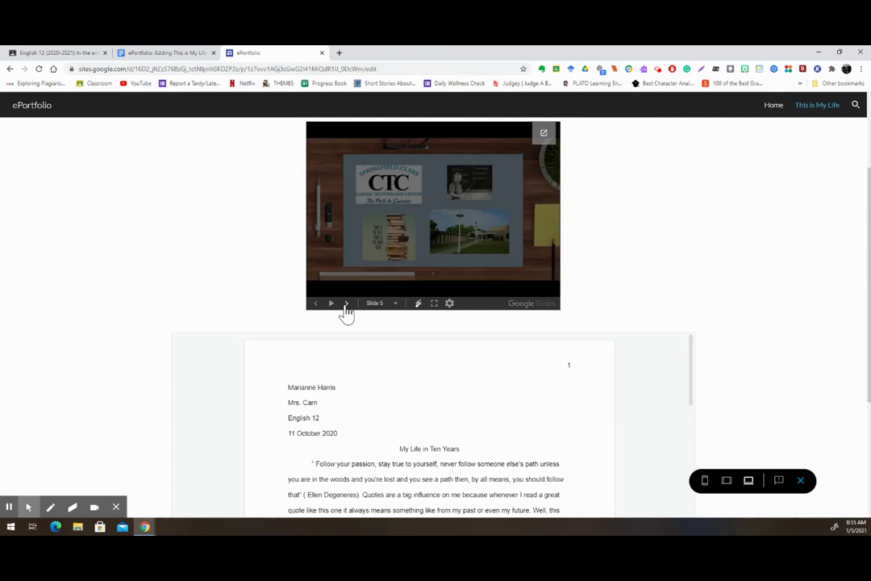
scroll(779, 273, "down", 5)
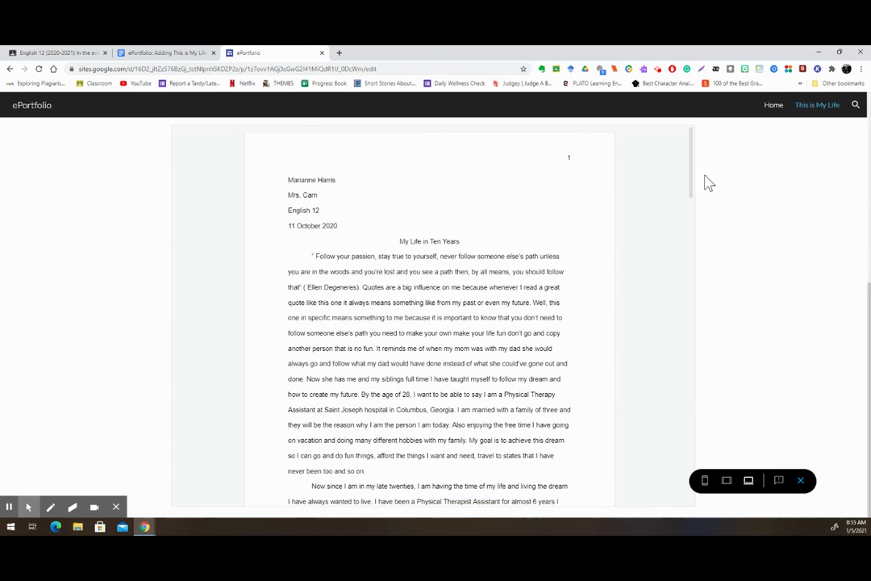
left_click_drag(691, 175, 689, 201)
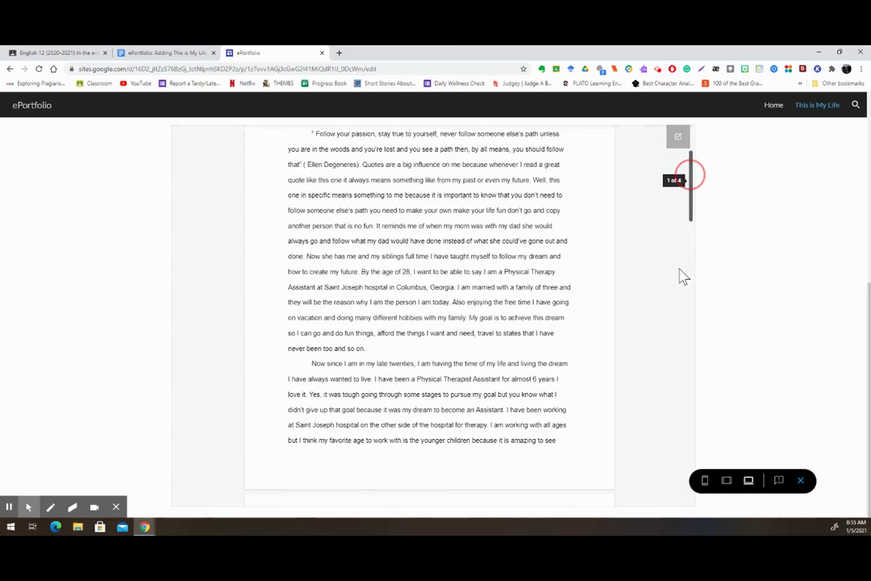
left_click_drag(680, 277, 729, 175)
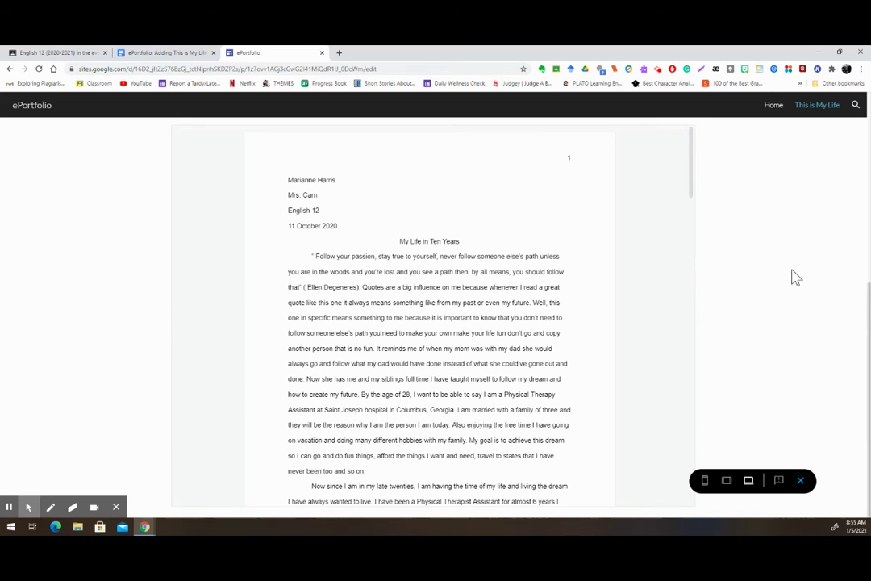
Step: Exit the preview and scroll through the page in the editor
left_click(801, 482)
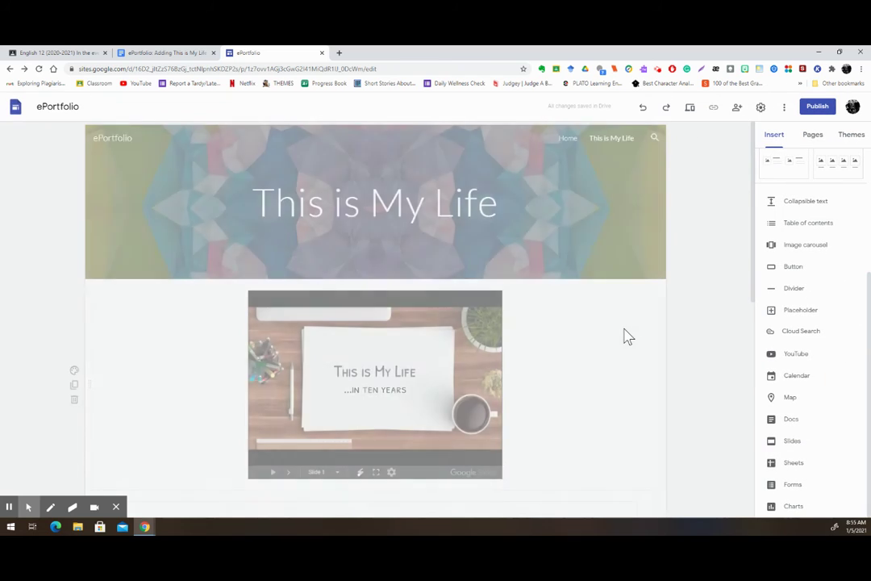
scroll(603, 342, "down", 3)
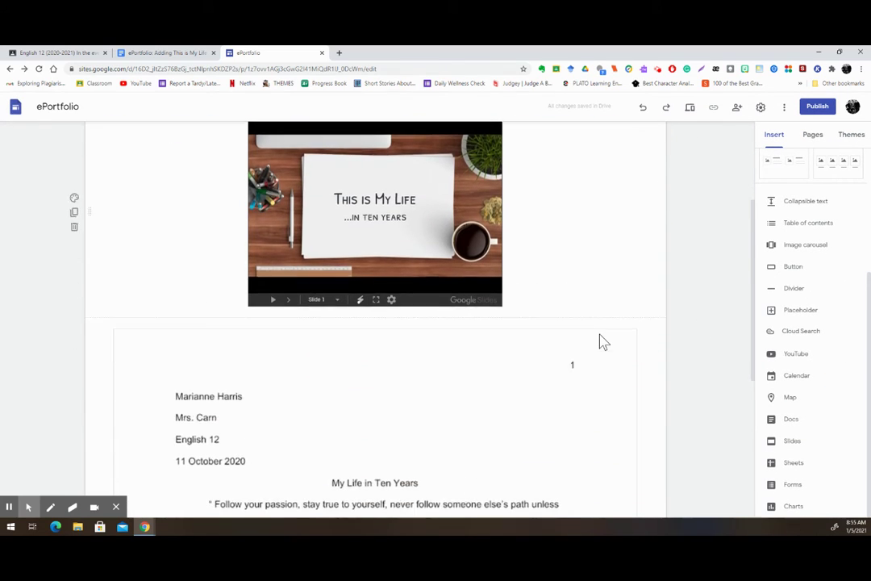
scroll(599, 332, "down", 1)
scroll(609, 251, "up", 4)
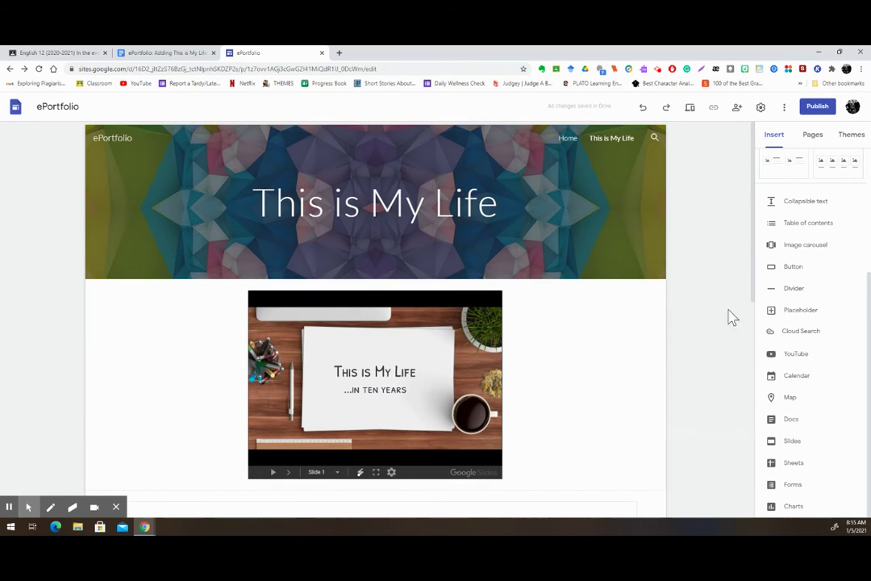
Step: Check the assignment instructions Doc and the English 12 Classroom stream, then return to the Doc
left_click(179, 55)
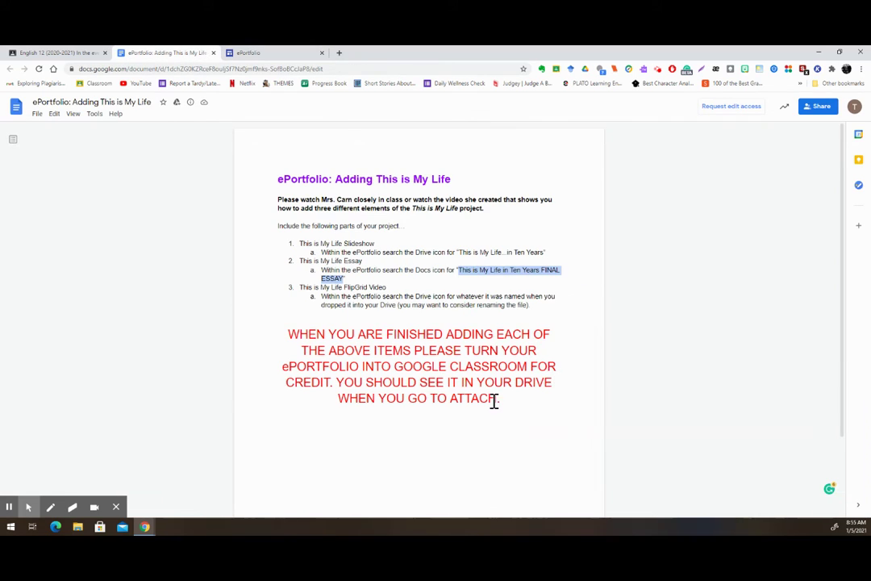
left_click(360, 287)
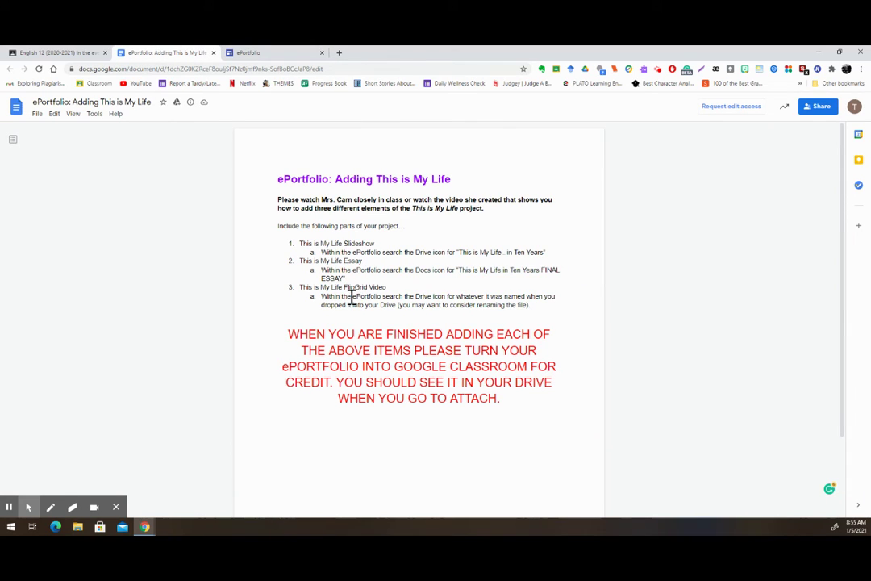
left_click(36, 53)
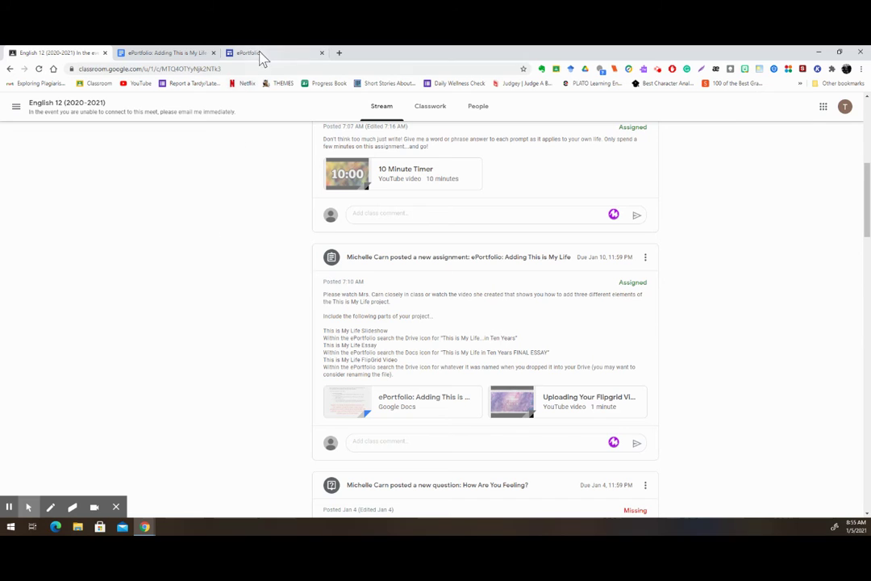
left_click(166, 53)
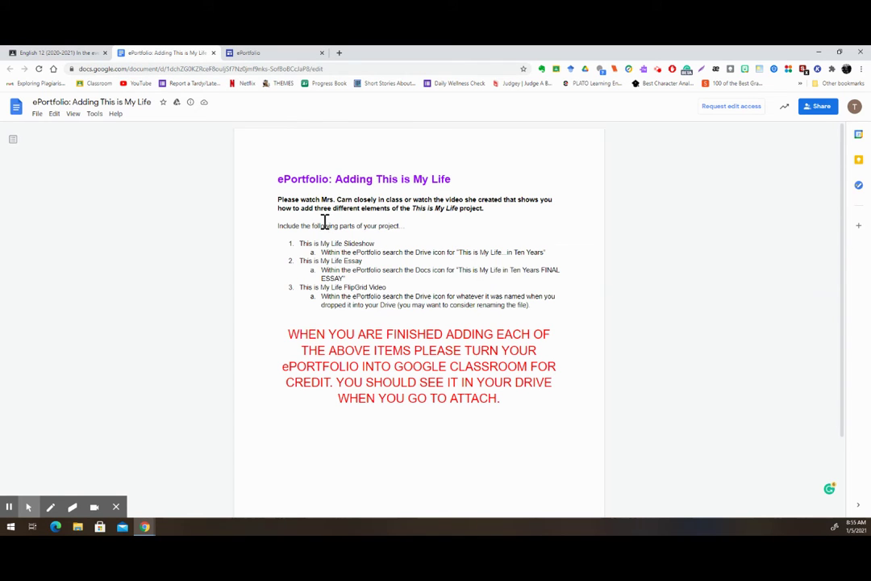
Step: Return to the site editor and browse Google Drive files from the Insert panel
left_click(267, 54)
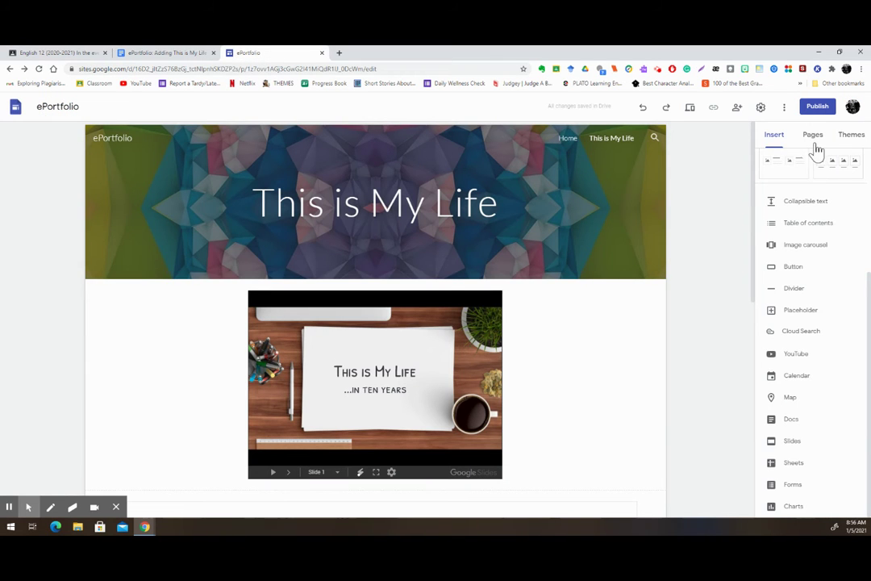
scroll(815, 290, "up", 3)
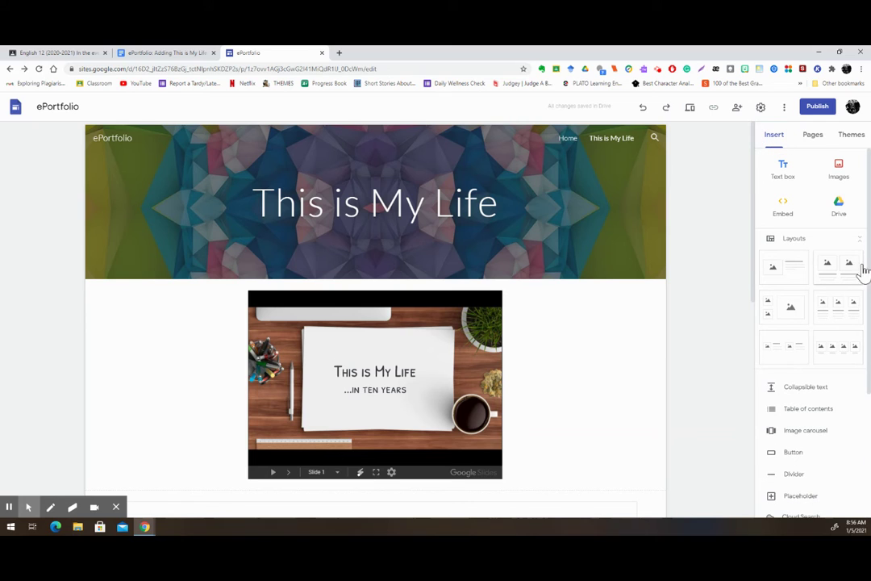
left_click(849, 216)
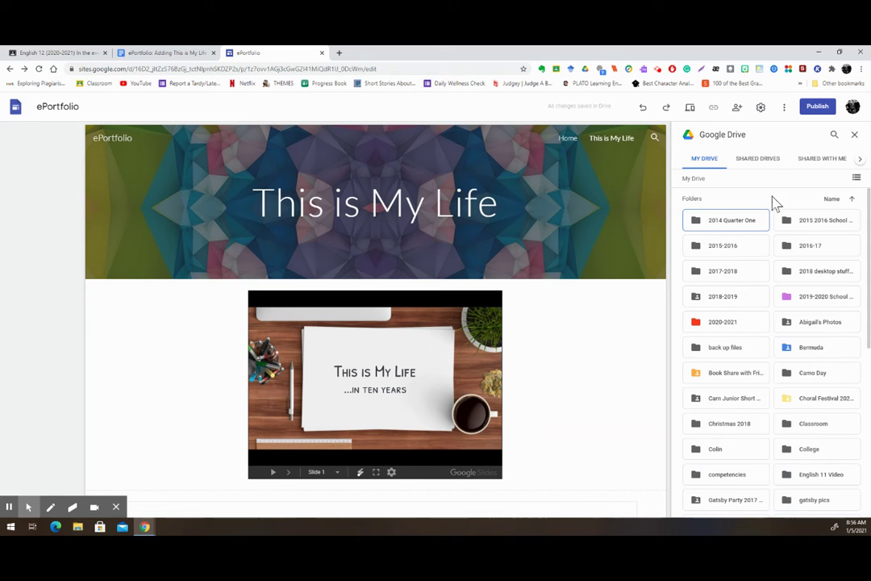
scroll(781, 209, "down", 3)
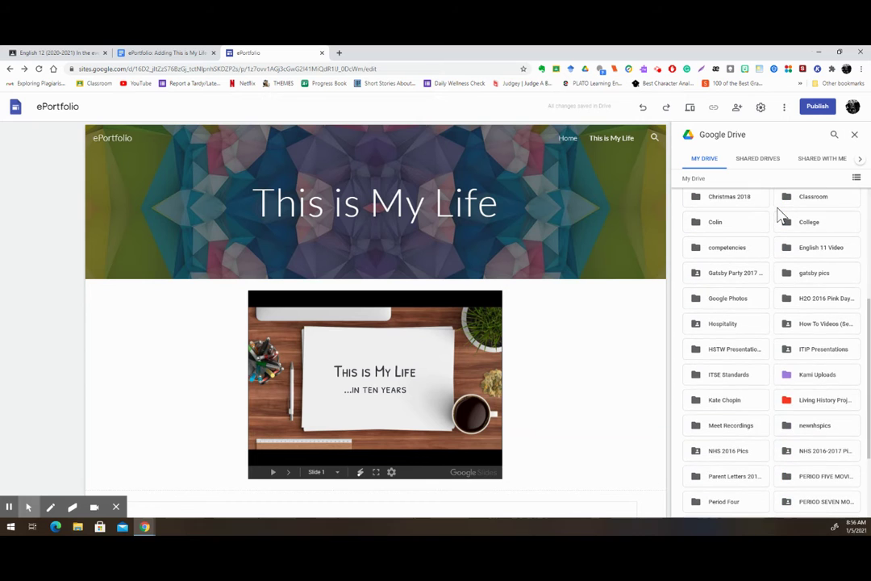
scroll(771, 230, "down", 2)
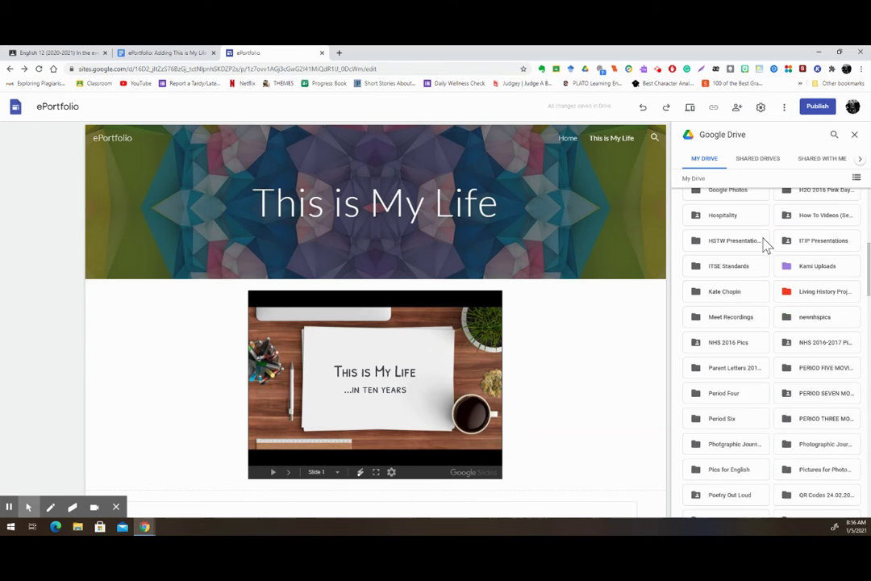
scroll(768, 247, "down", 8)
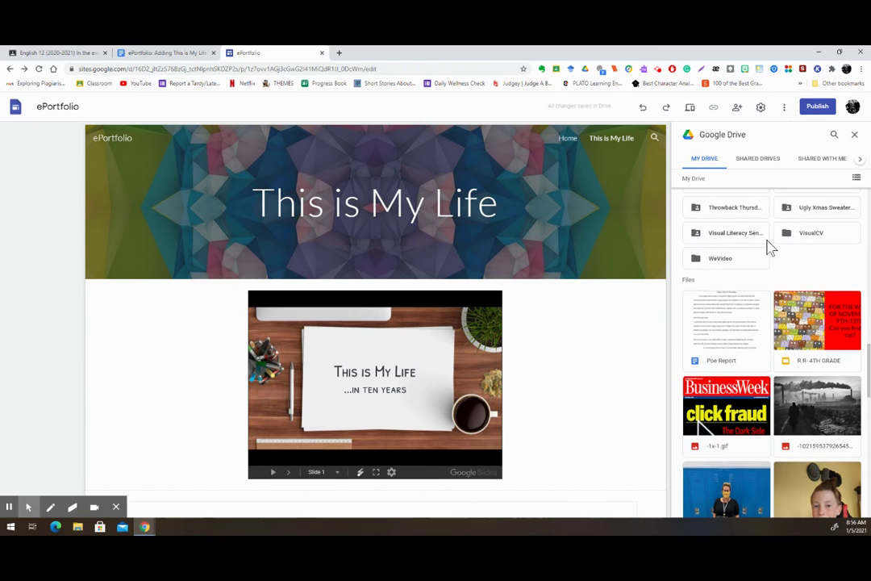
scroll(770, 248, "down", 10)
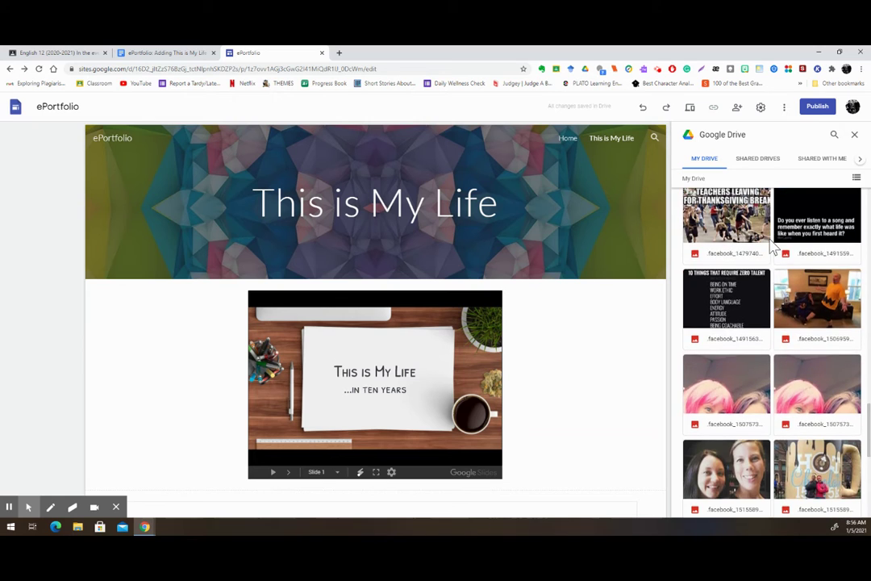
scroll(772, 247, "down", 10)
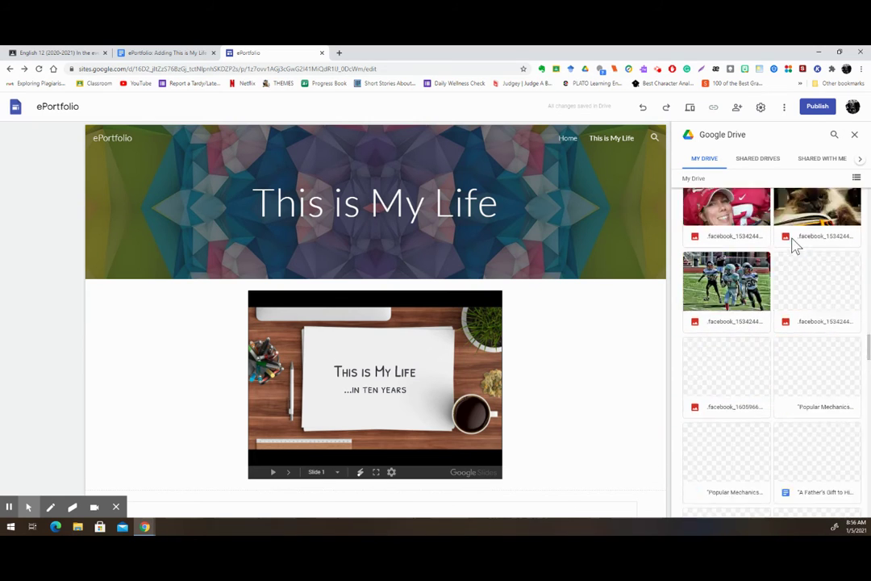
scroll(794, 246, "up", 20)
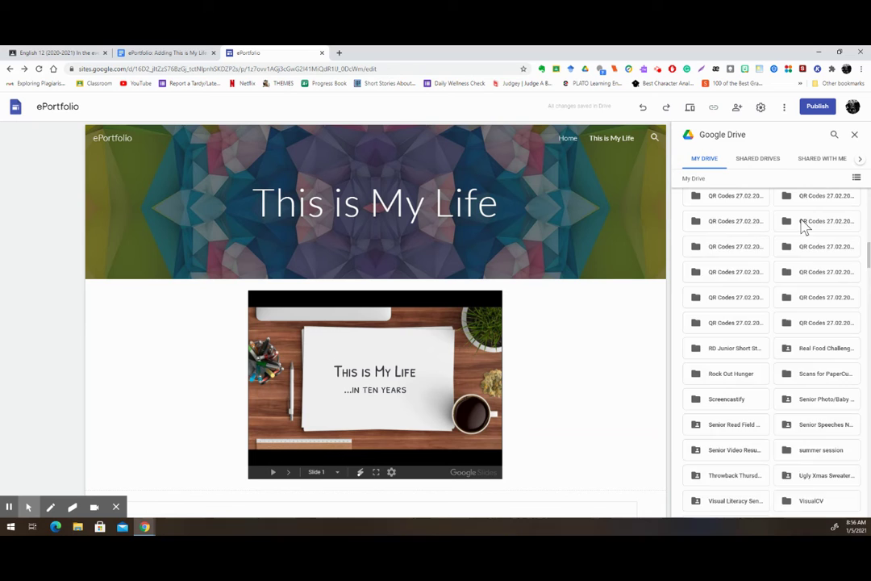
scroll(803, 226, "up", 20)
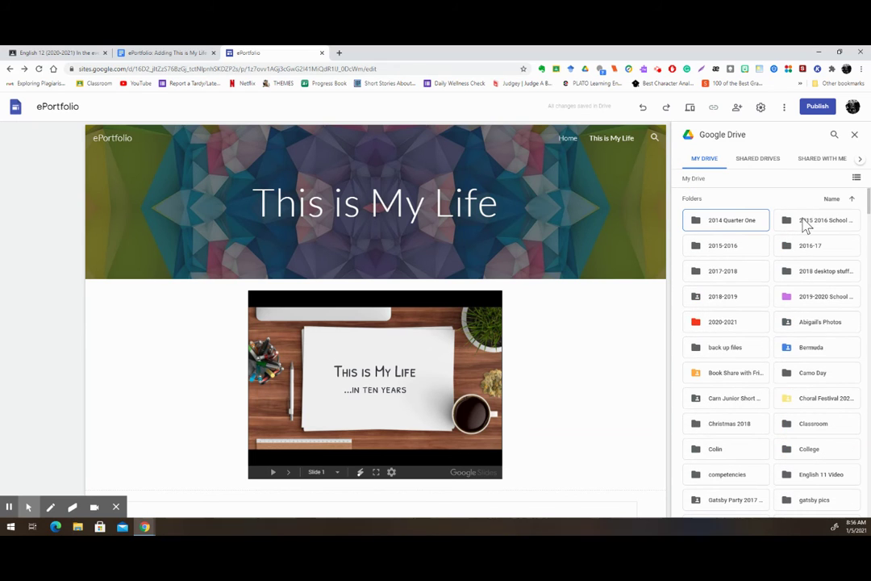
Step: Search Drive for 'this is my life', then search for '9' instead
left_click(835, 136)
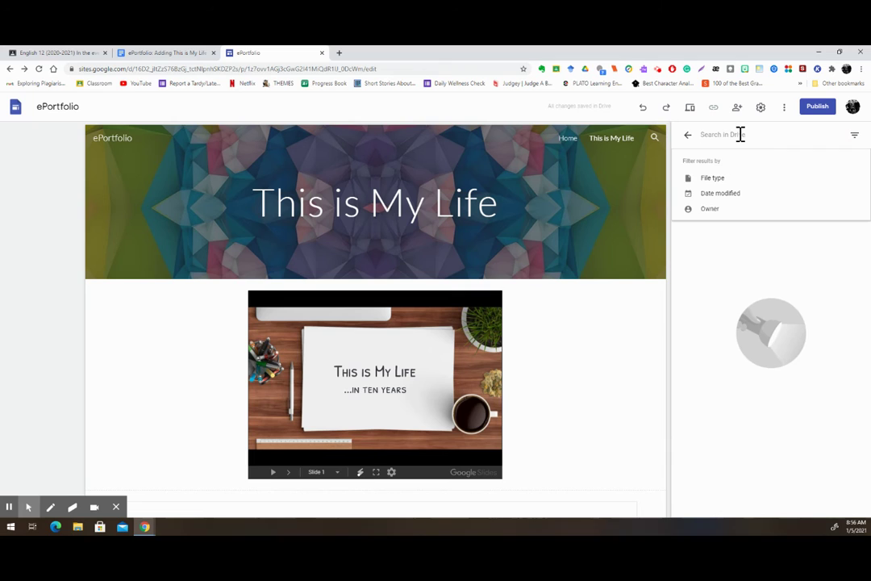
type("thi")
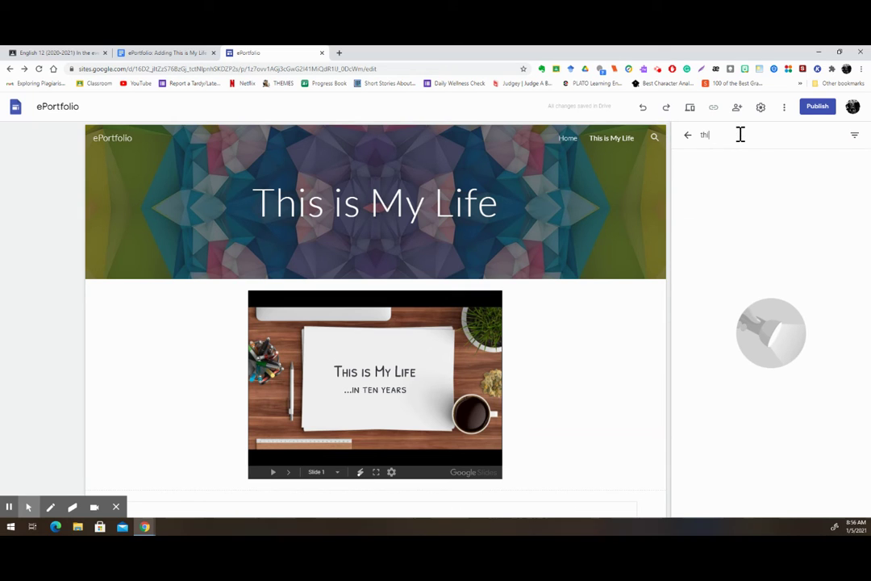
type("s is my life")
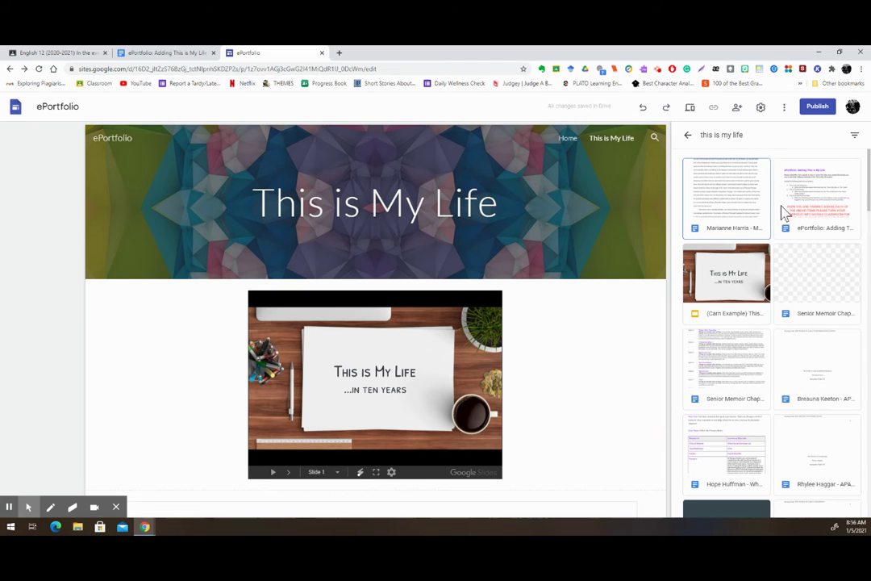
scroll(787, 214, "down", 15)
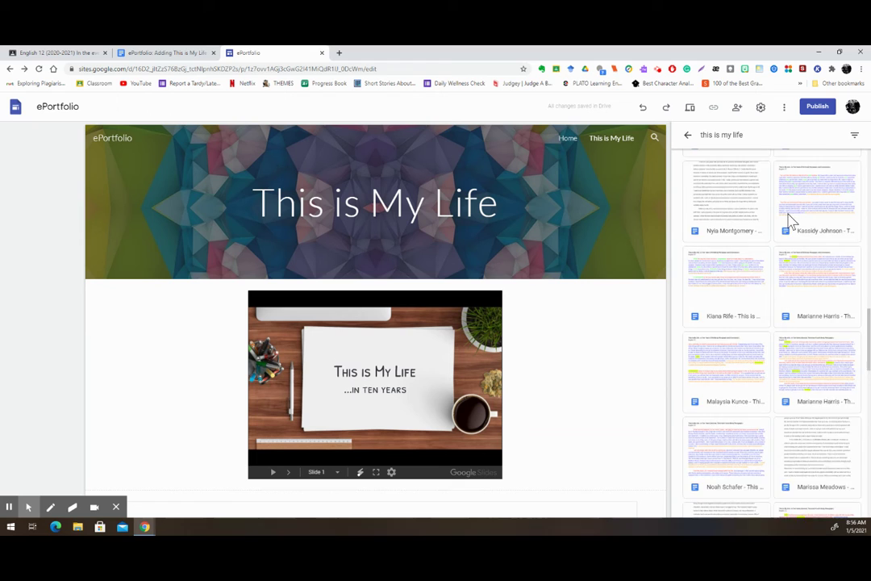
scroll(793, 205, "up", 20)
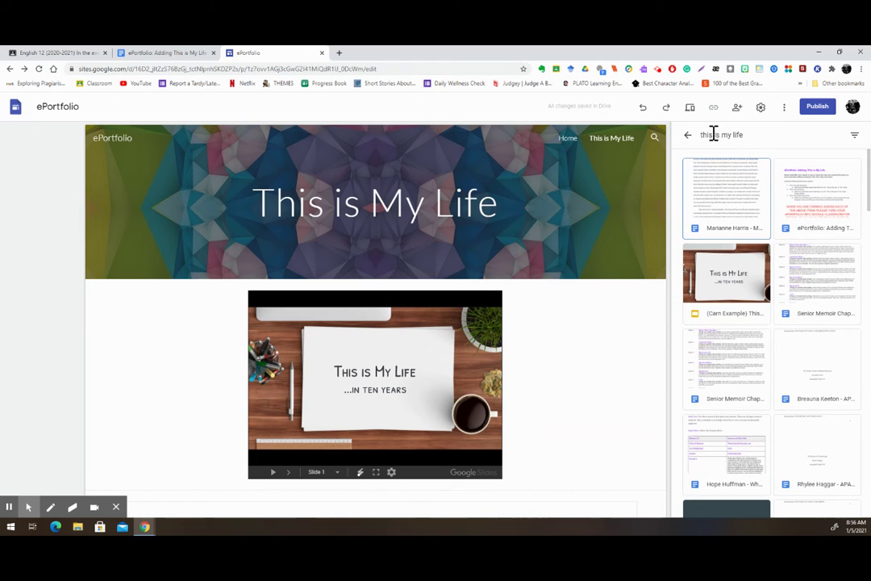
left_click(689, 139)
left_click(836, 135)
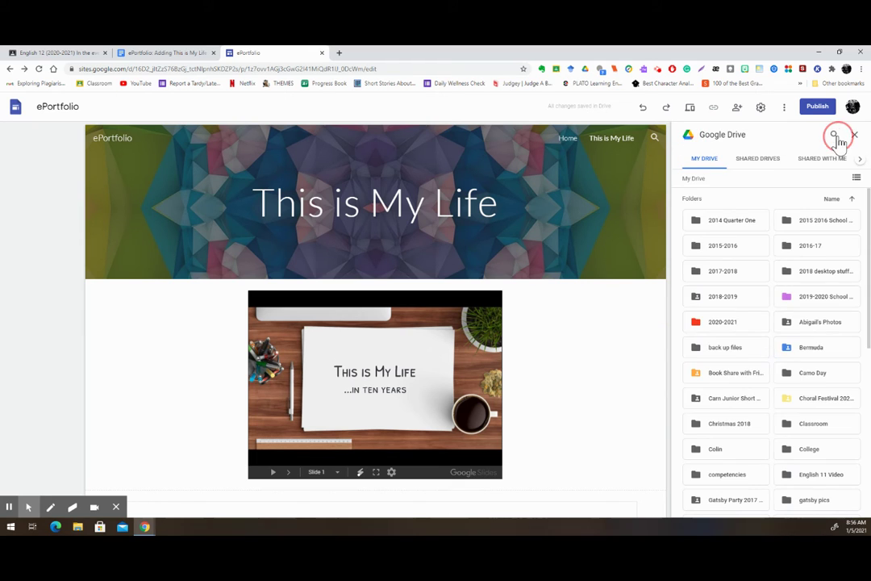
type("9")
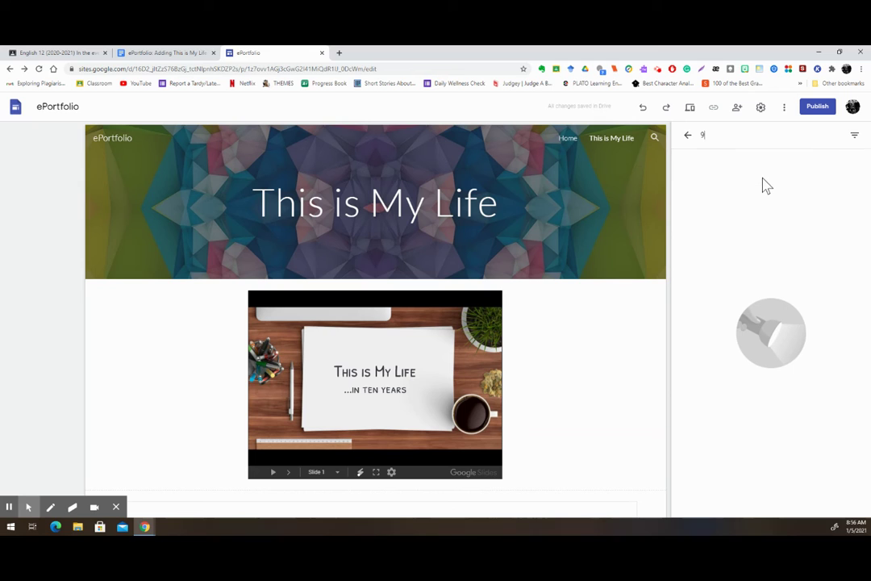
key("Return")
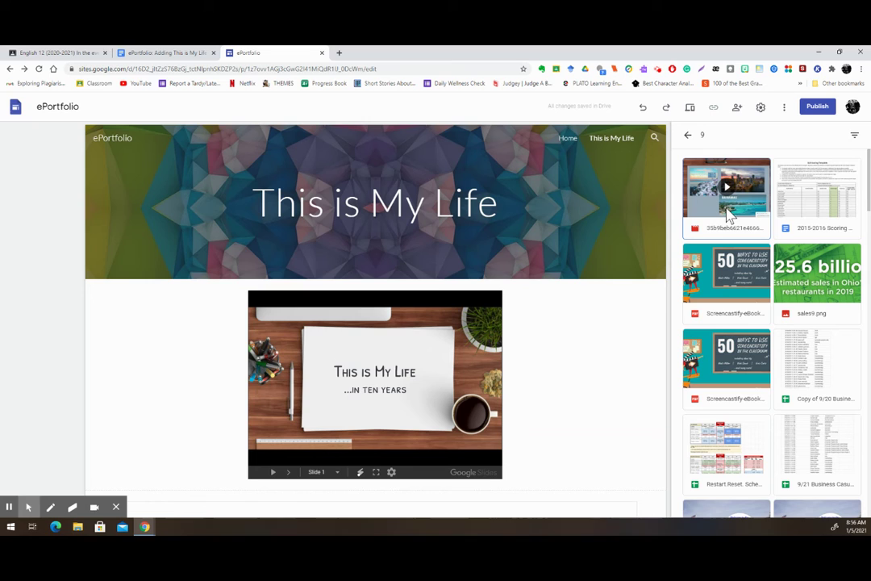
Step: Insert the Flipgrid video and place it left of the slideshow in one row
double_click(728, 212)
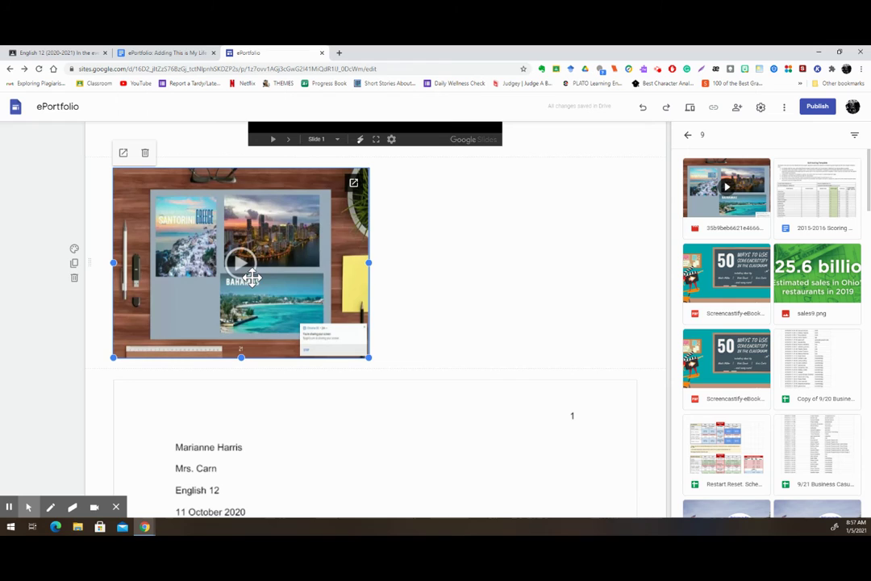
scroll(544, 280, "up", 3)
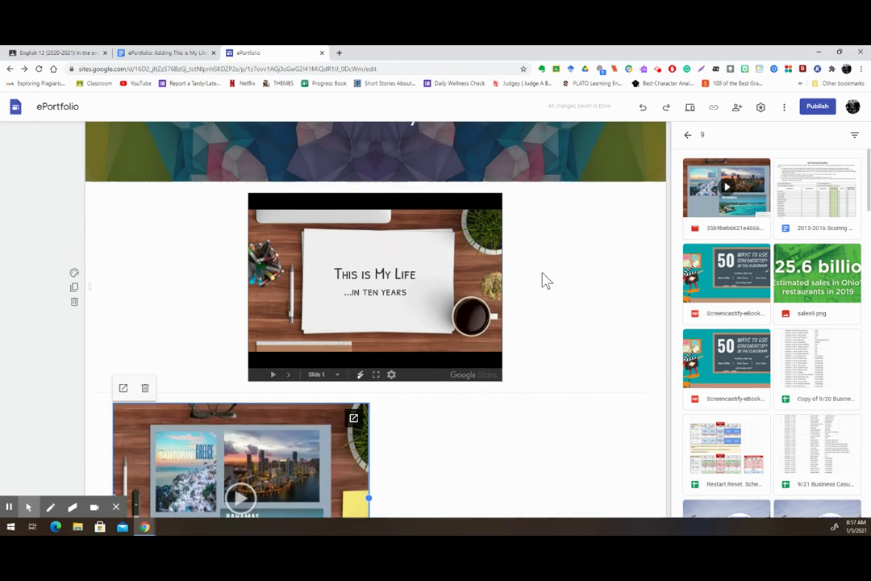
left_click_drag(372, 325, 518, 307)
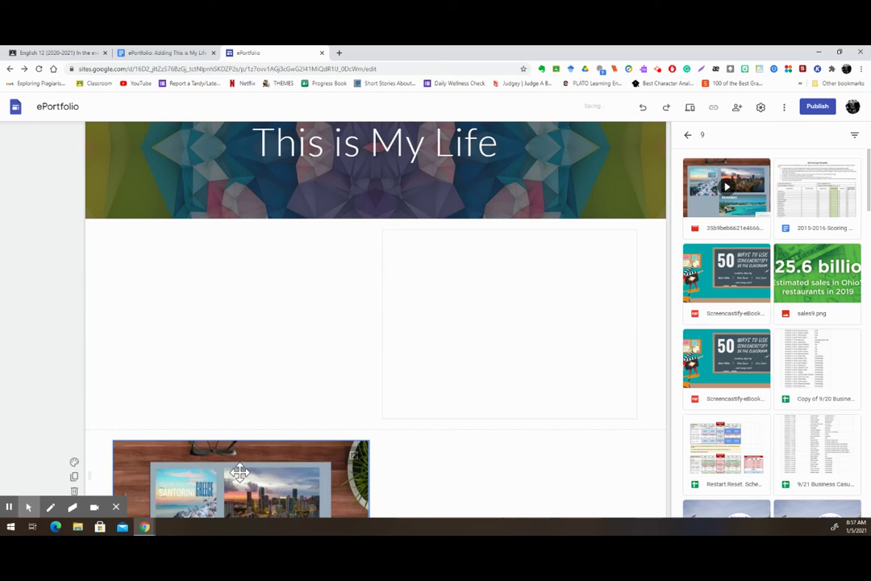
left_click_drag(255, 451, 245, 298)
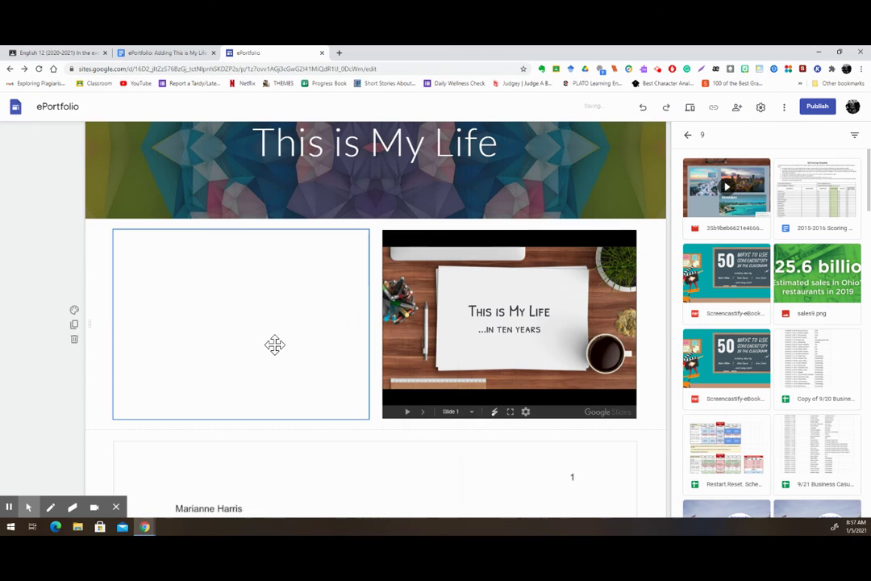
Step: Back out of the Drive search results and close the Drive file browser
scroll(322, 340, "down", 2)
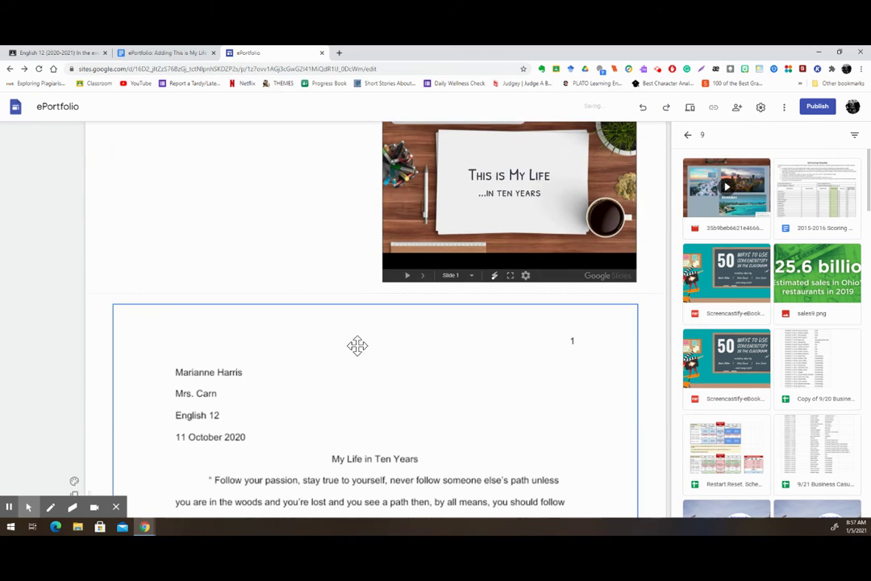
left_click(689, 134)
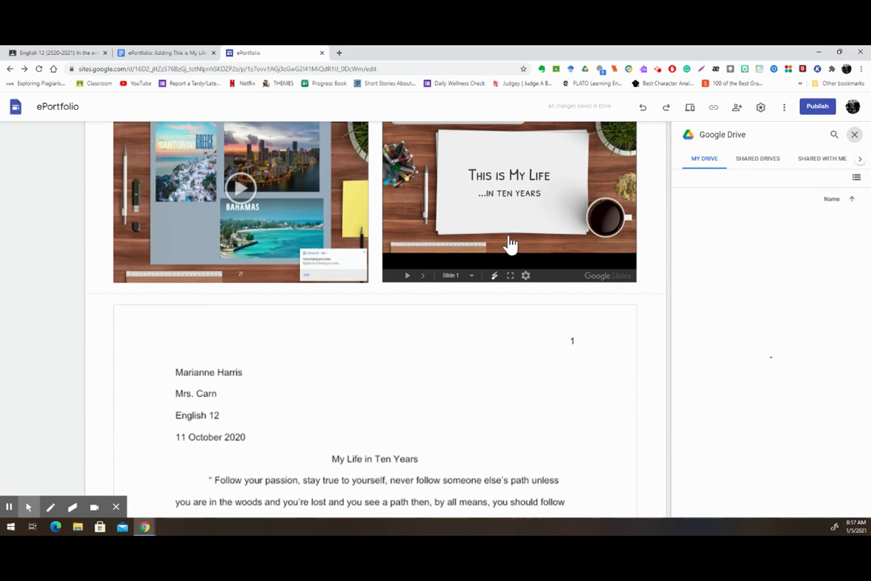
scroll(315, 335, "up", 2)
key("Escape")
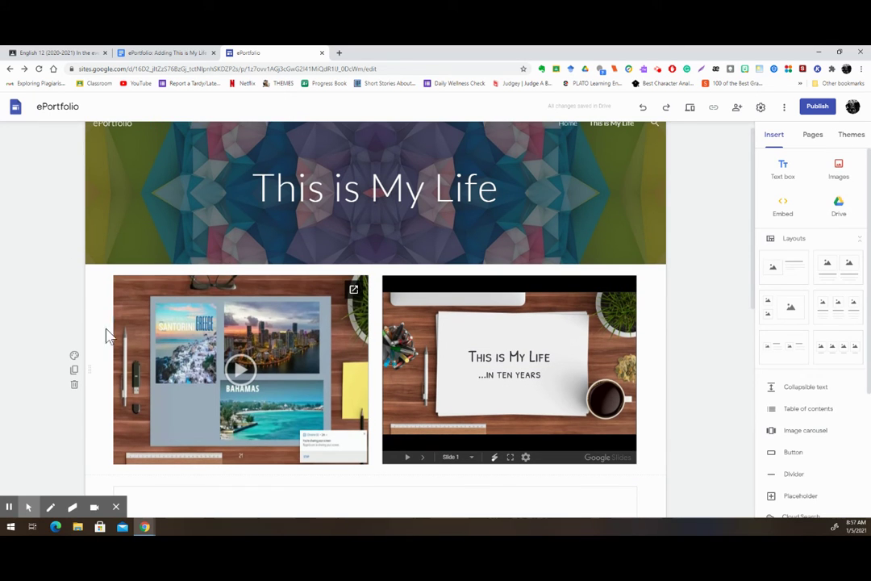
Step: Give the video-and-slideshow section the blue Emphasis 2 background
left_click(74, 359)
left_click(128, 413)
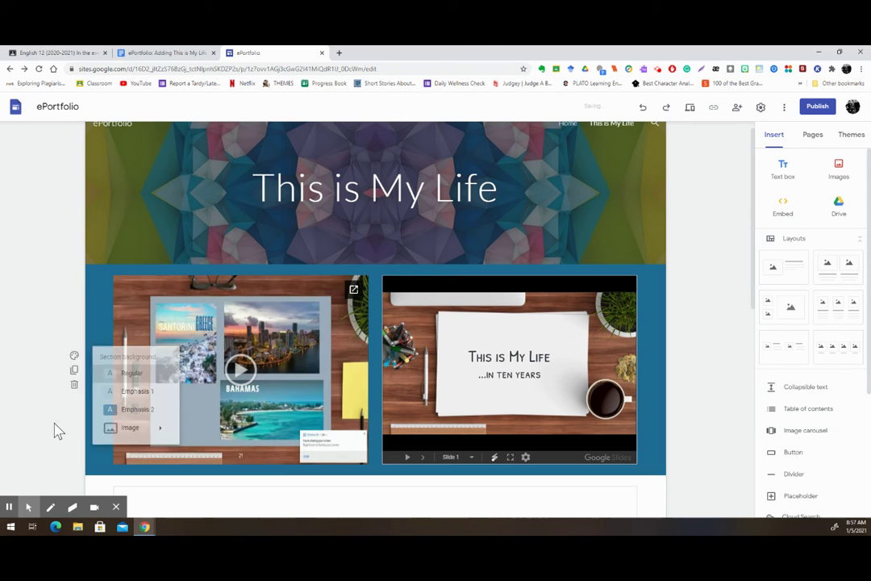
scroll(61, 407, "down", 2)
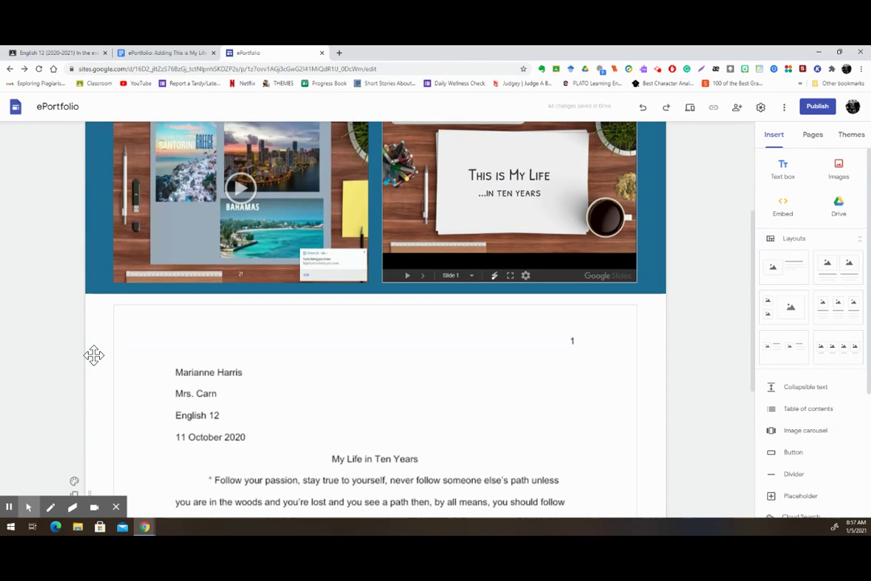
scroll(96, 363, "down", 2)
Step: Give the essay section the blue Emphasis 2 background and scroll to review the page
left_click(74, 391)
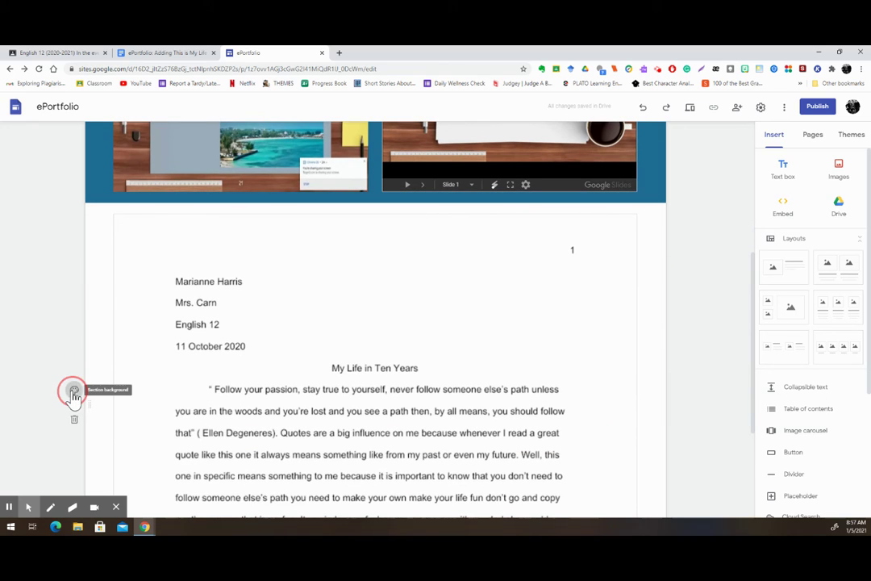
left_click(117, 446)
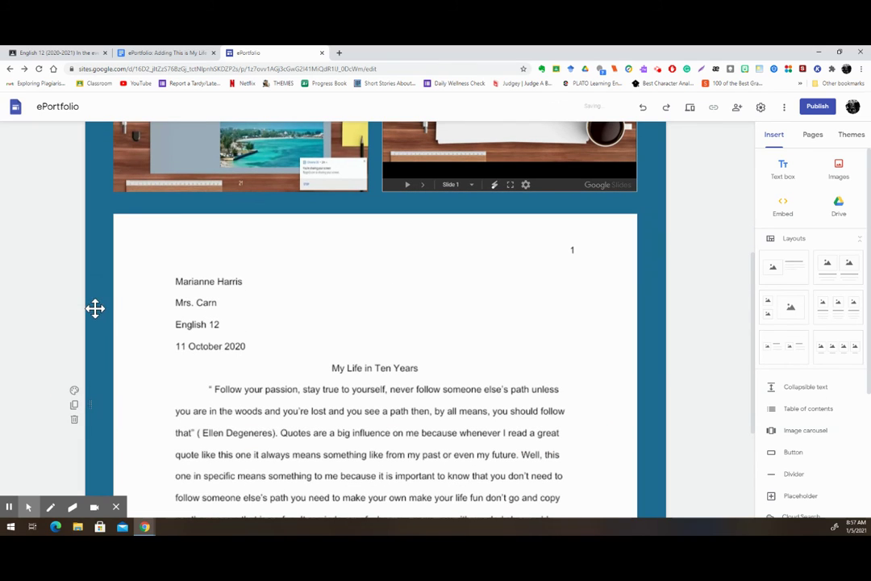
scroll(702, 312, "up", 5)
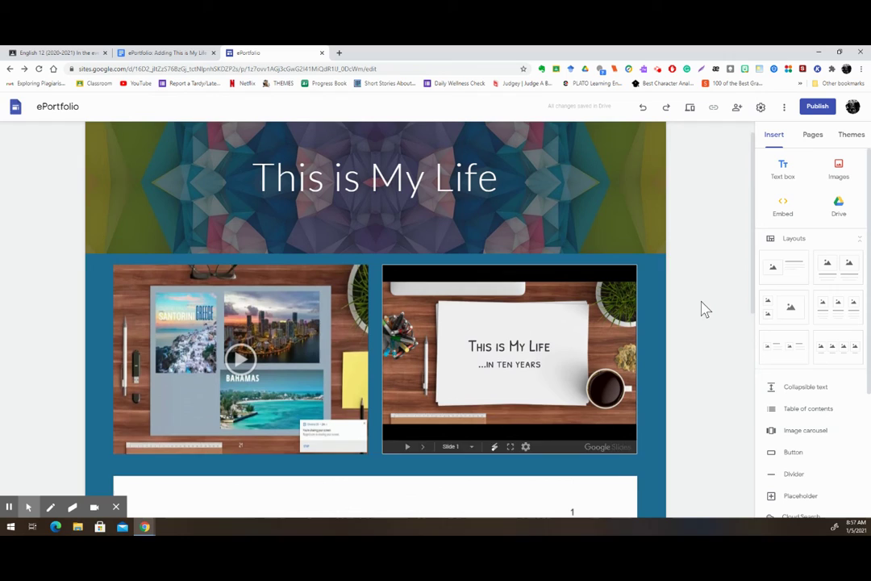
mouse_move(327, 258)
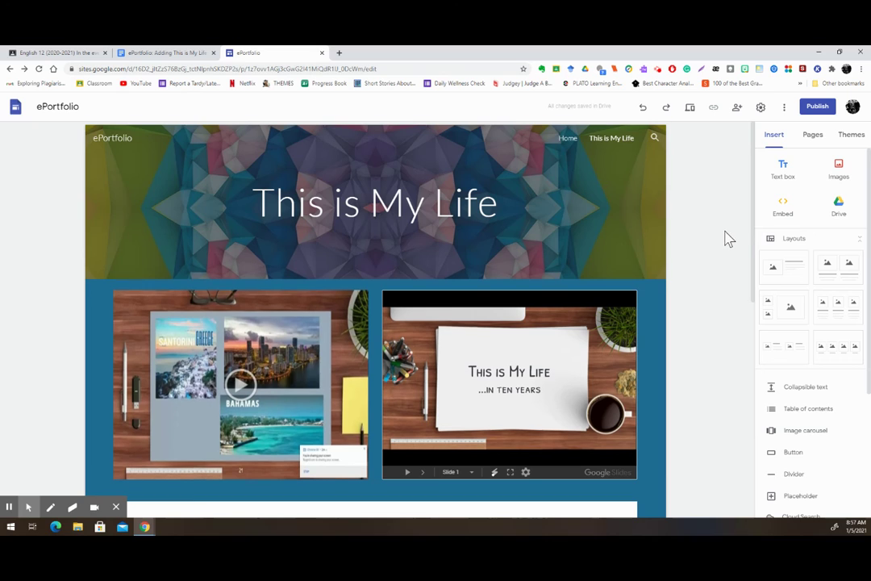
scroll(743, 234, "down", 3)
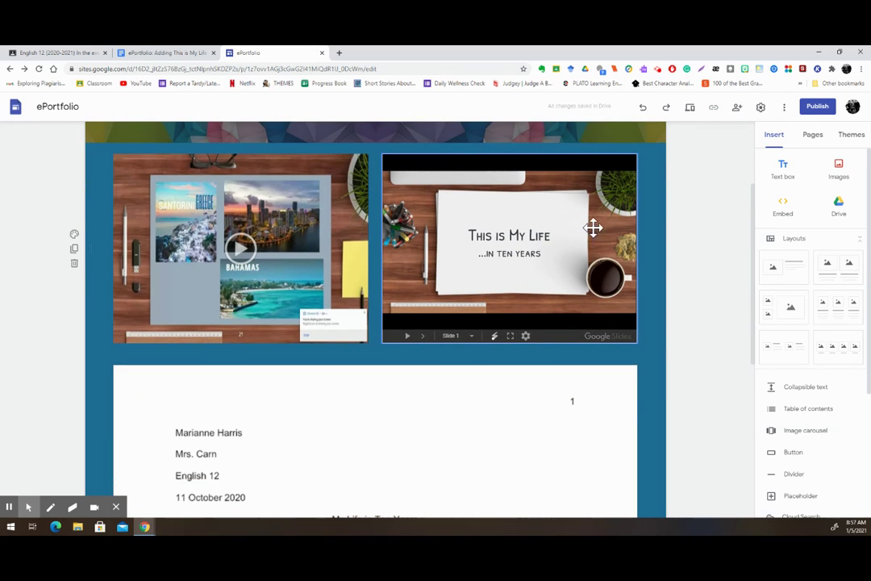
scroll(566, 231, "down", 5)
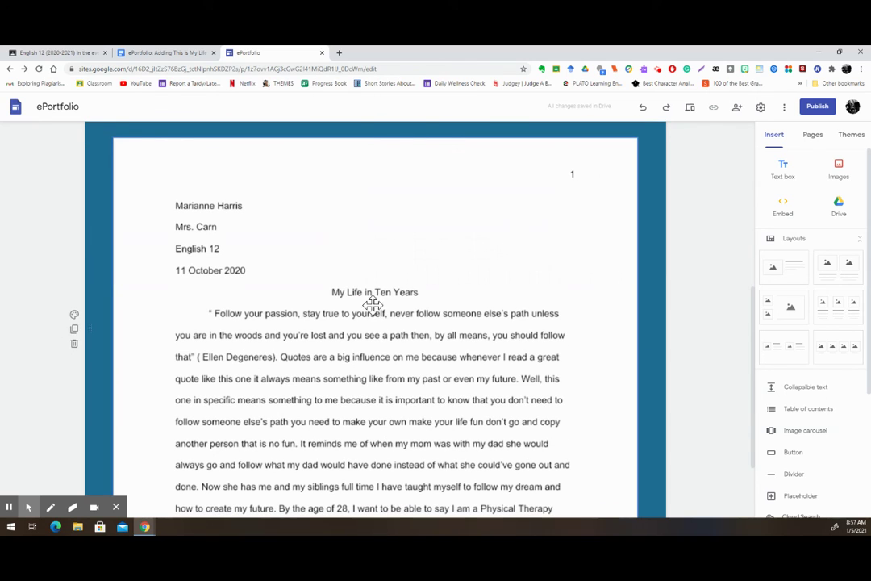
scroll(702, 325, "up", 8)
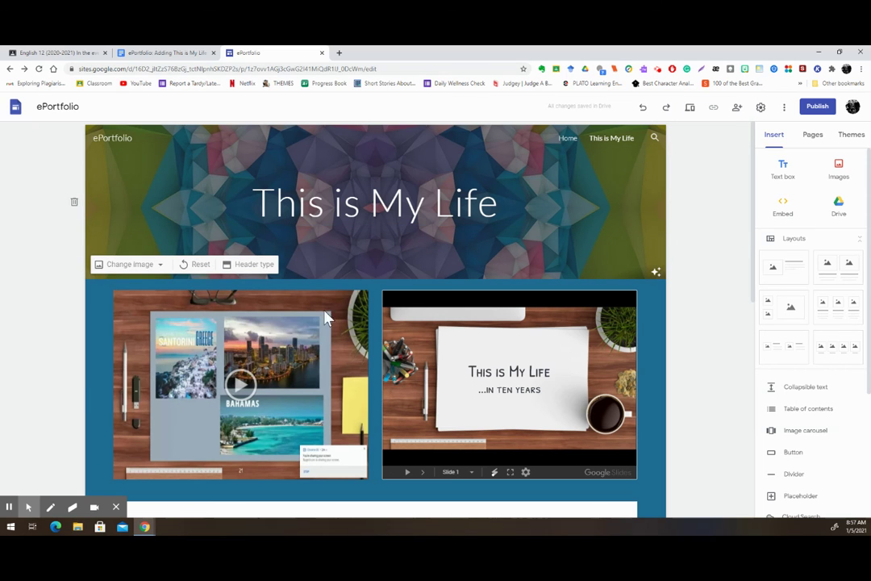
scroll(511, 348, "down", 7)
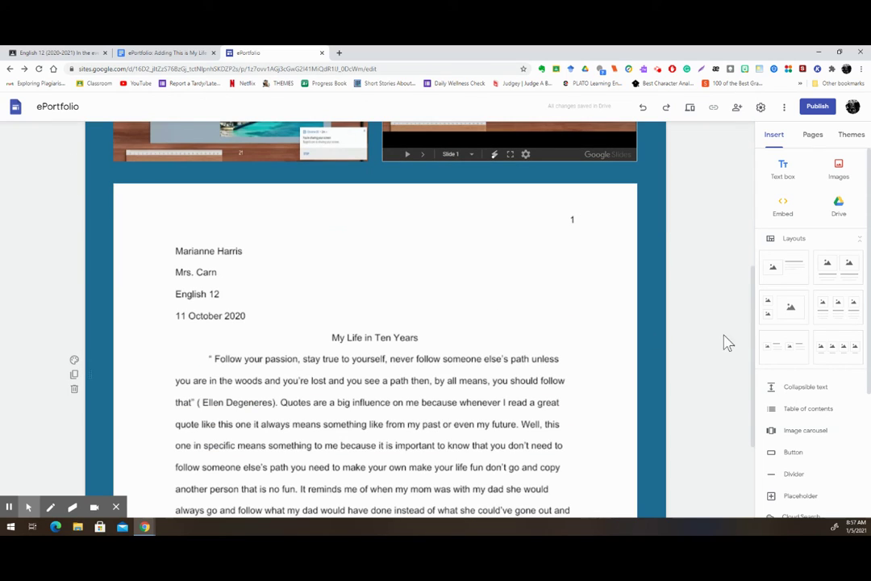
scroll(685, 255, "up", 5)
scroll(721, 211, "up", 2)
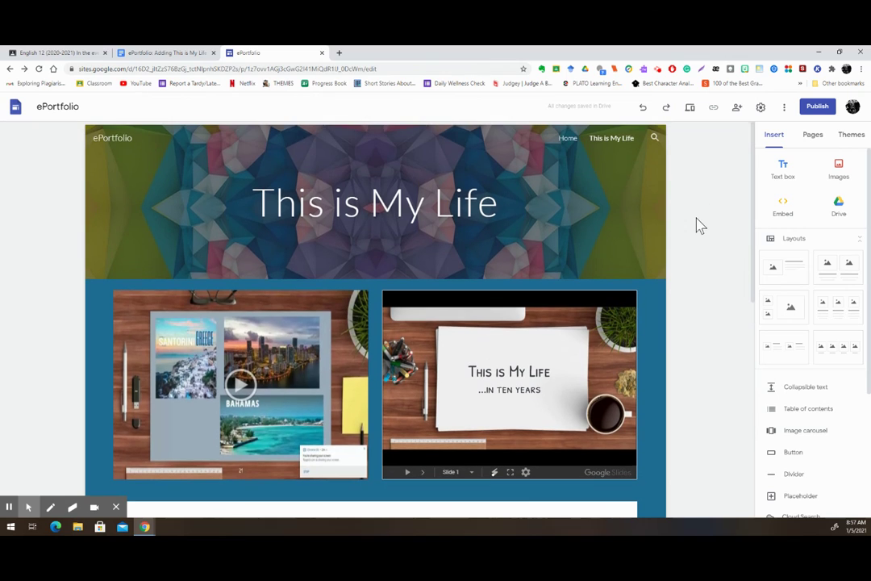
Step: Open the 'ePortfolio: Adding This is My Life' assignment, then open and cancel the Google Drive attach picker
left_click(37, 55)
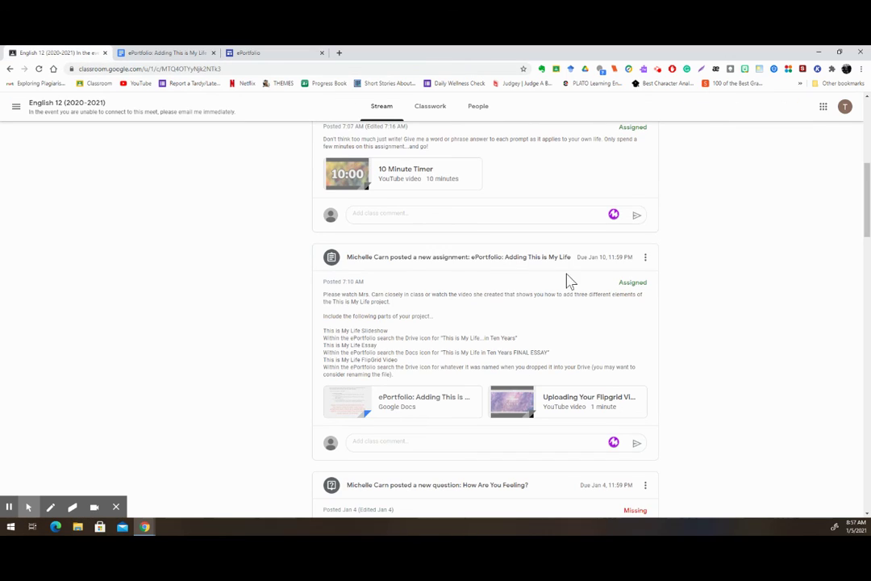
left_click(432, 258)
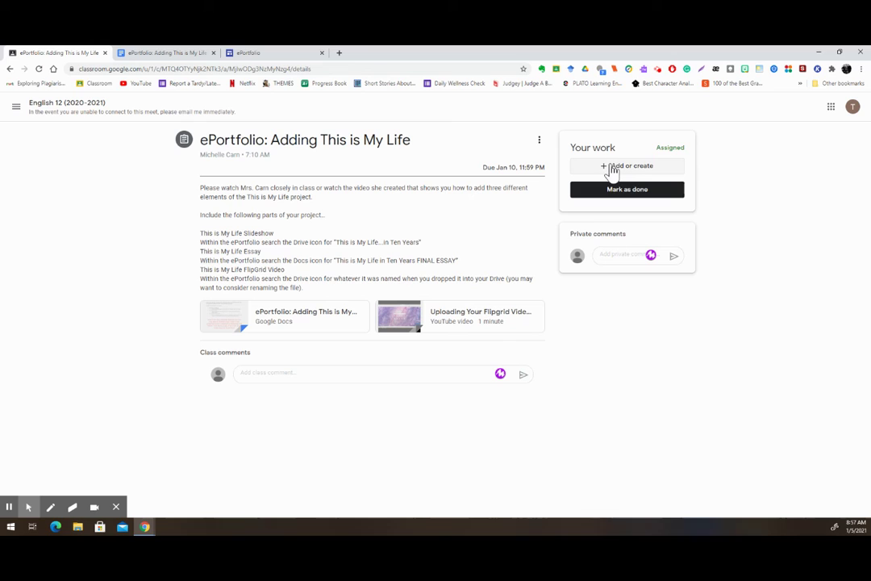
left_click(638, 170)
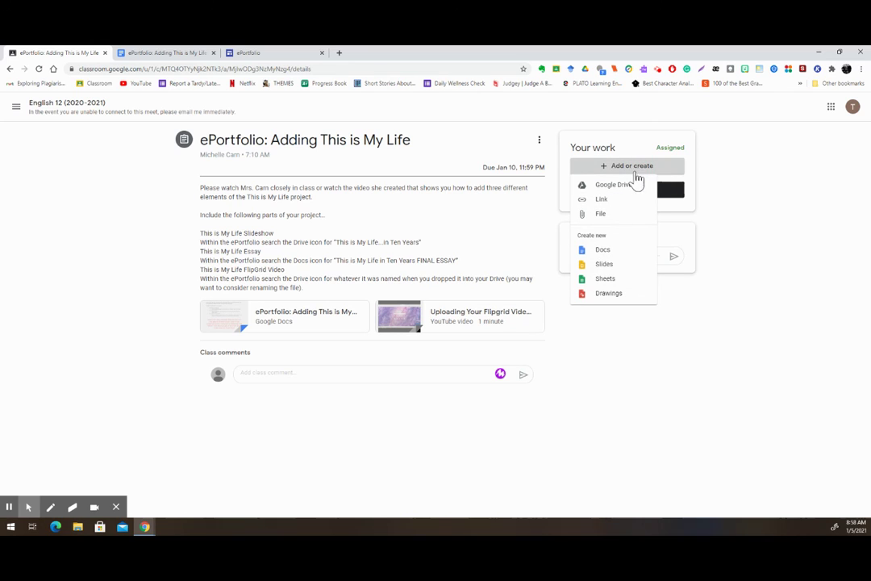
left_click(613, 188)
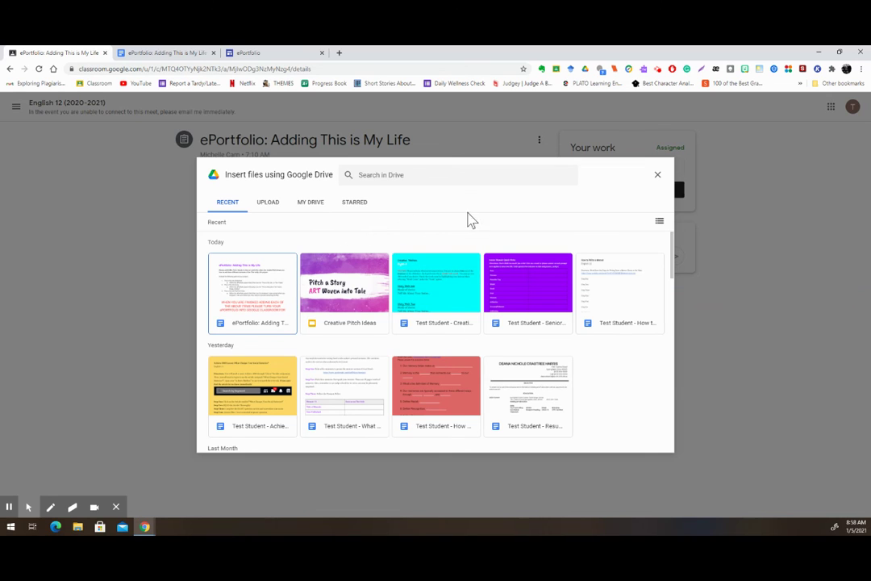
left_click(658, 175)
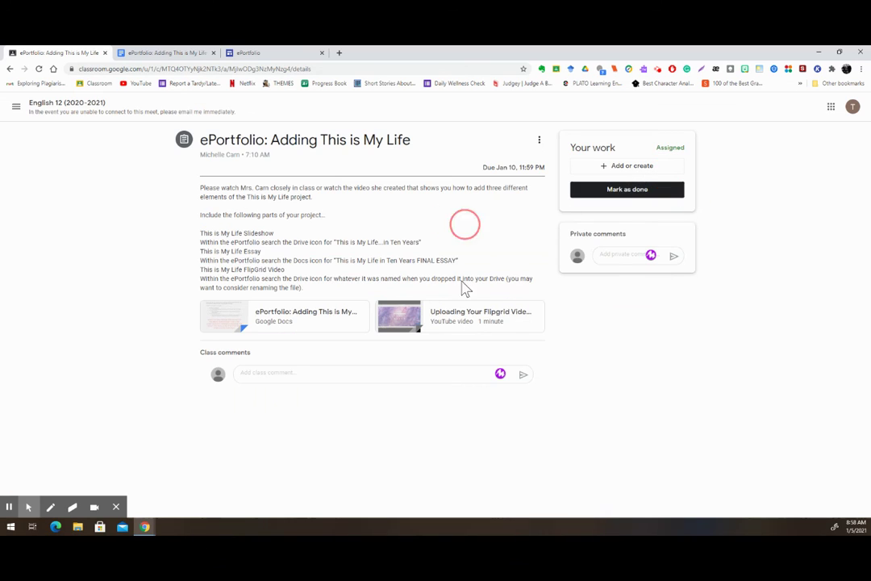